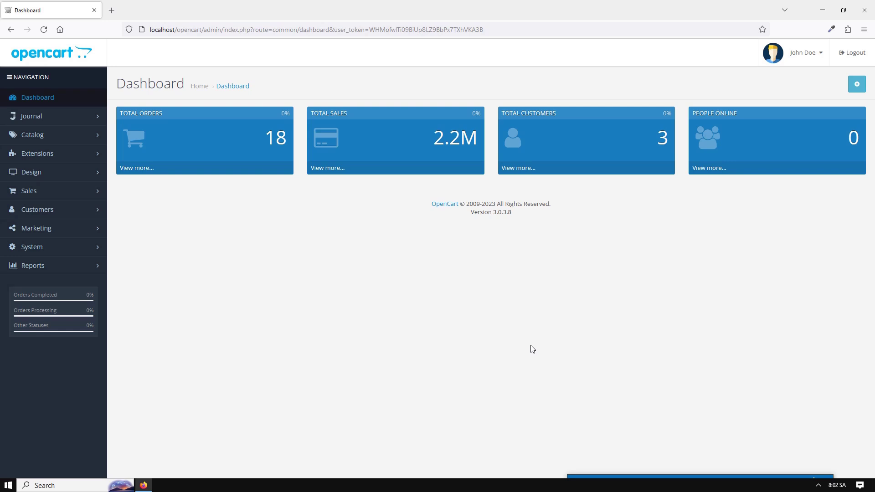
List the Reports type extensions under Extensions
left_click(82, 154)
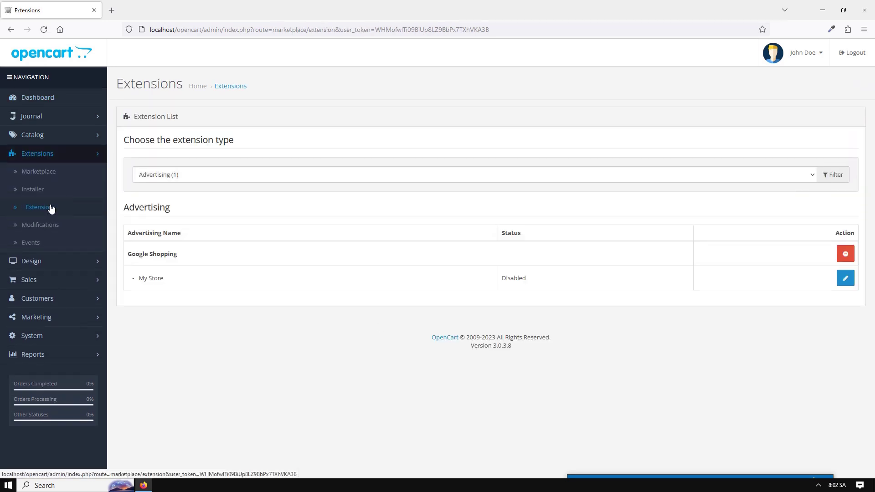
left_click(201, 177)
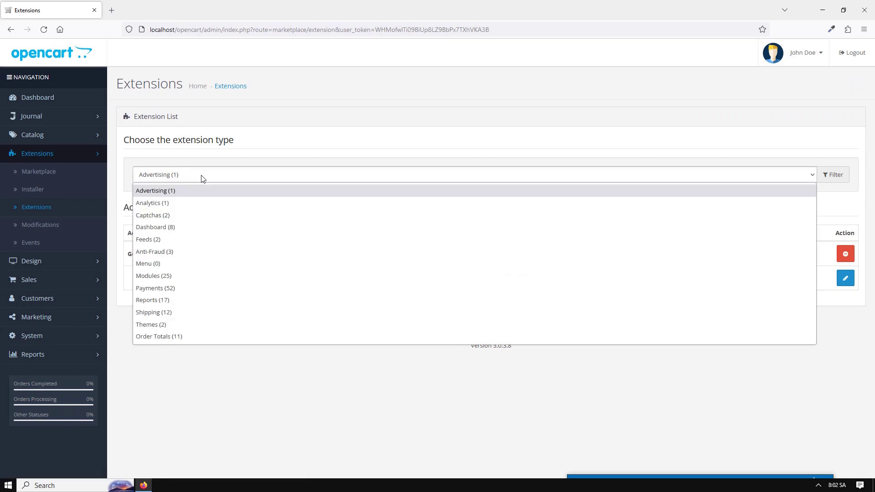
left_click(176, 300)
scroll(283, 215, "down", 1)
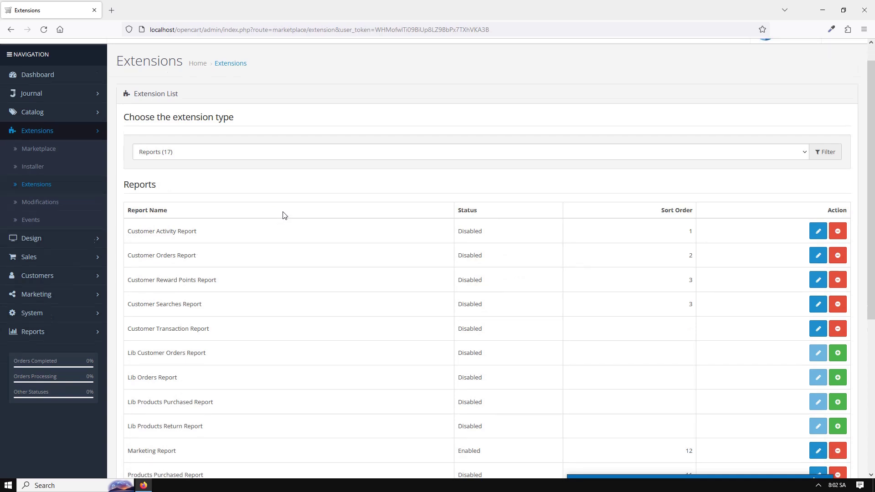
scroll(282, 215, "down", 3)
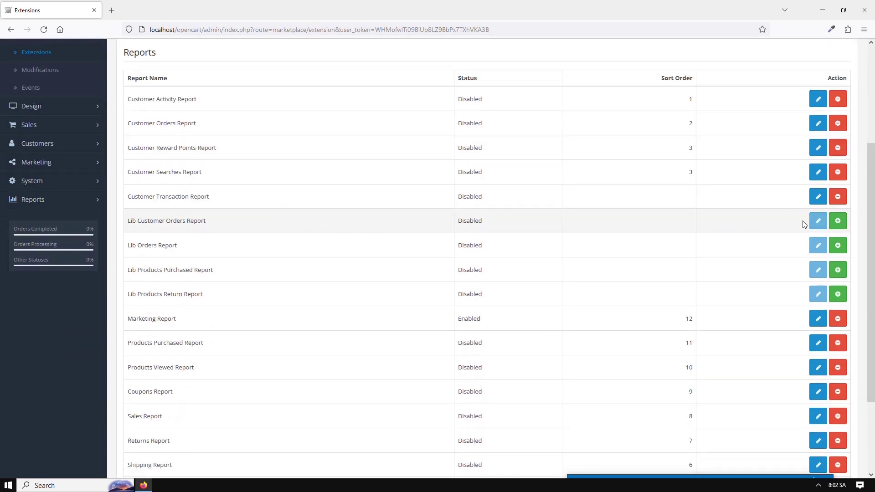
Install the Lib Customer Orders, Orders, Products Purchased and Products Return reports
left_click(838, 221)
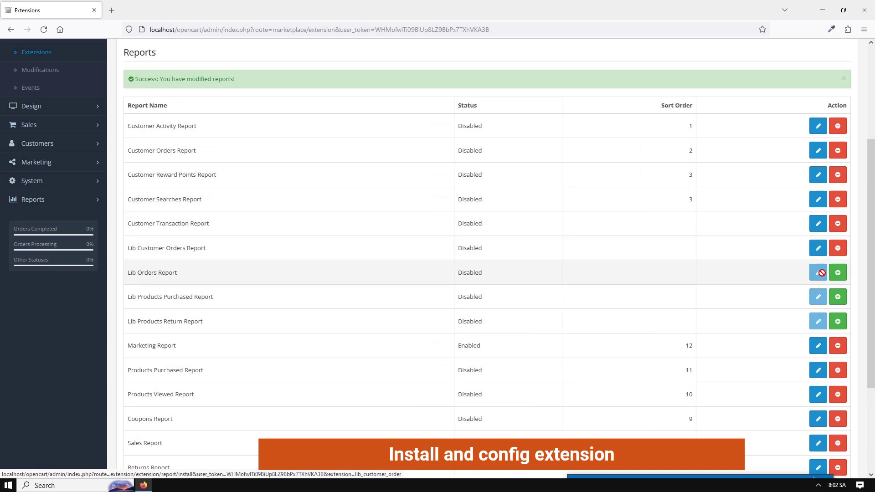
left_click(837, 273)
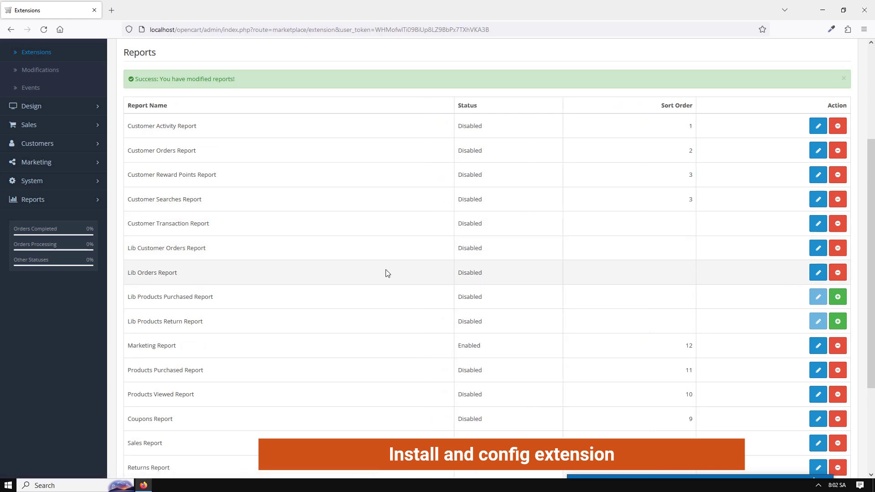
left_click(838, 297)
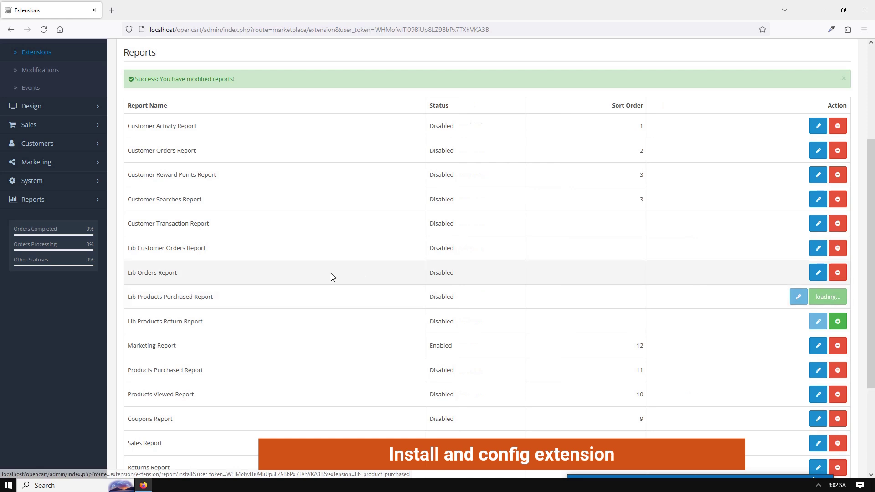
left_click(838, 321)
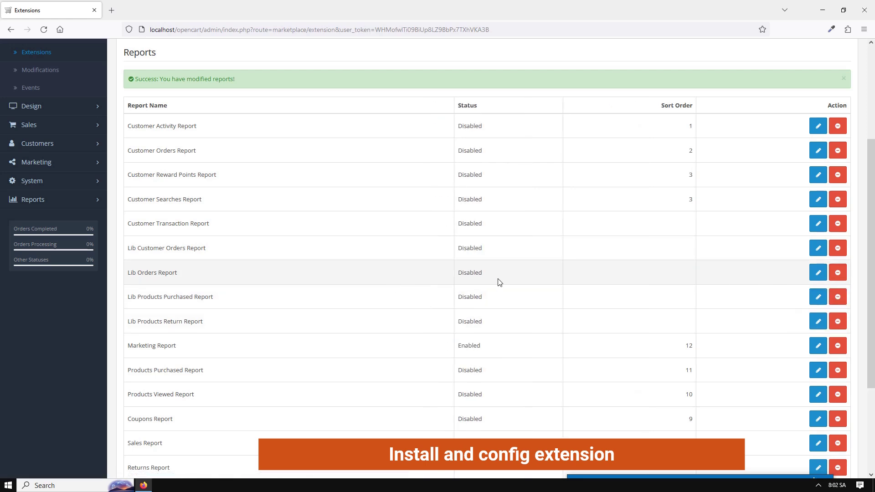
left_click(817, 248)
Enable Lib Customer Orders Report, enter its sort order, and save
left_click(297, 153)
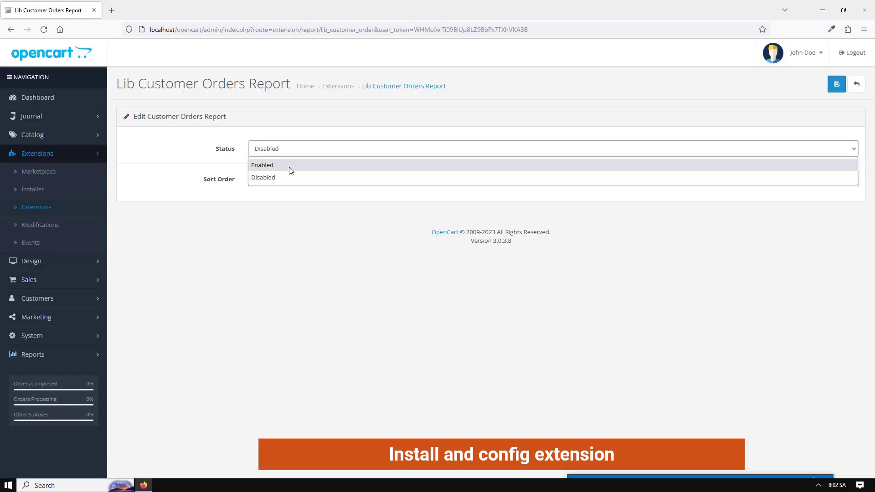
left_click(289, 166)
left_click(291, 178)
type("1")
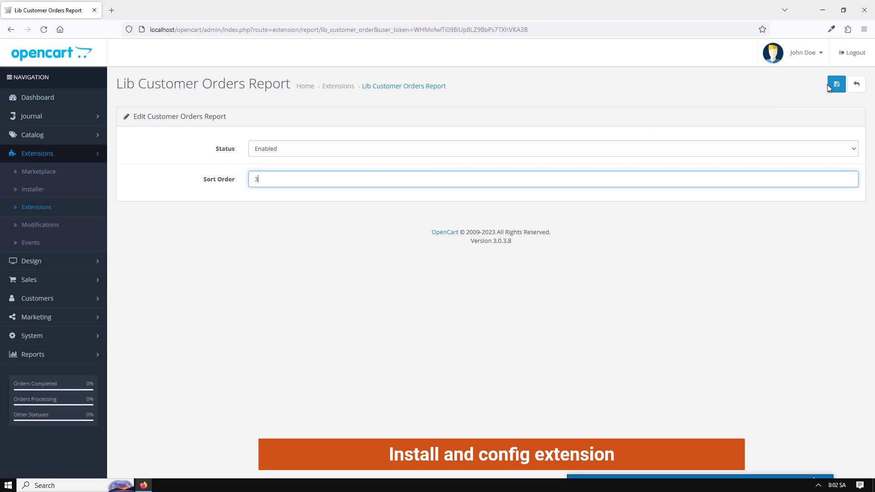
left_click(837, 84)
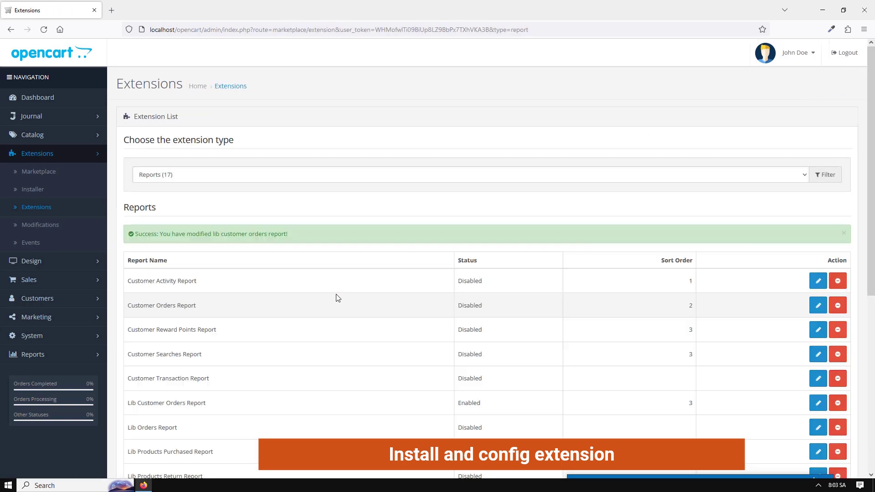
Enable Lib Orders Report with sort order 3 and save it
scroll(337, 296, "down", 3)
scroll(338, 296, "down", 4)
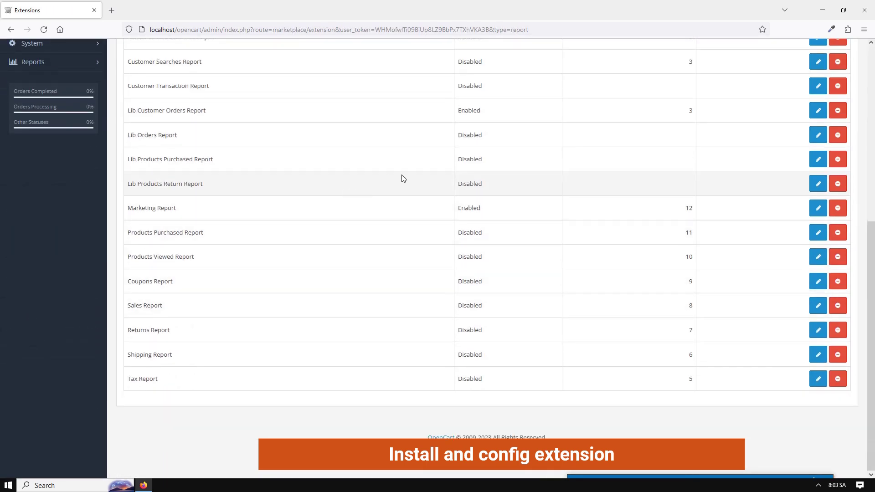
left_click(817, 136)
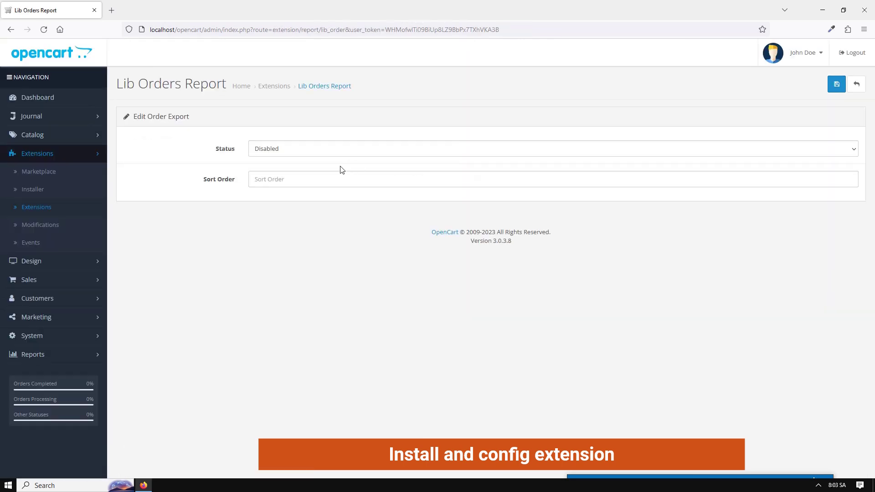
left_click(327, 175)
type("3")
left_click(312, 150)
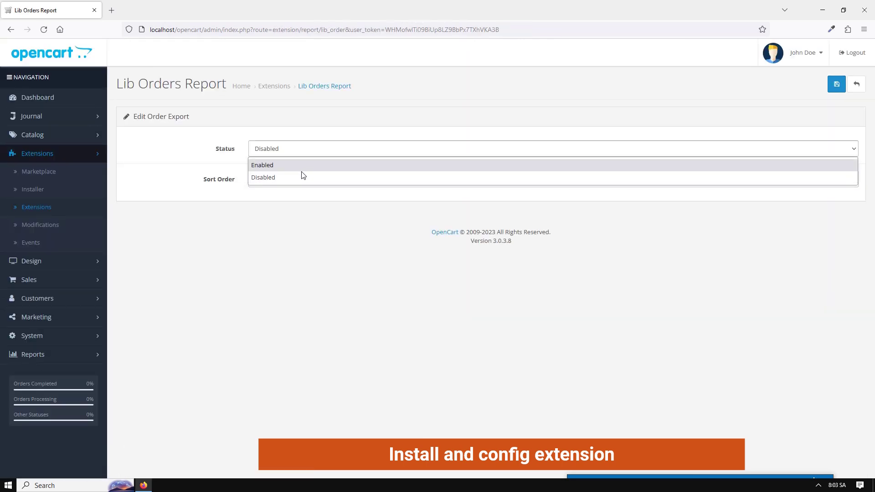
left_click(300, 166)
left_click(836, 87)
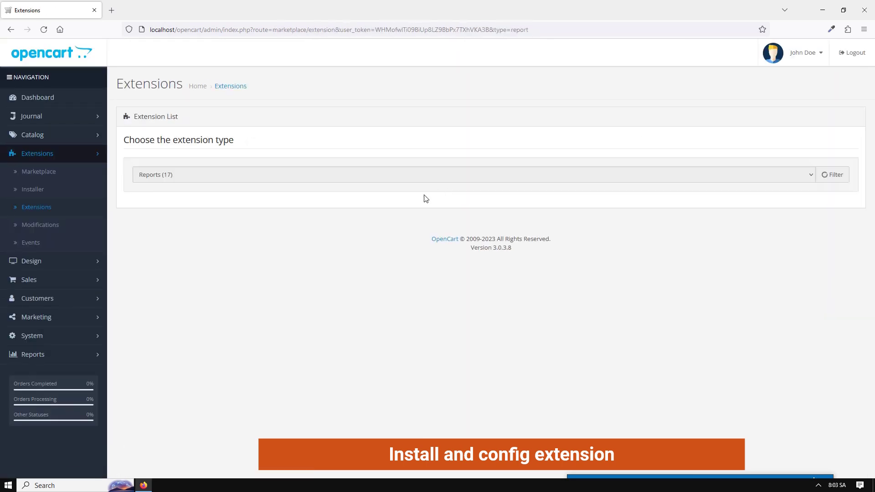
scroll(395, 235, "down", 3)
scroll(396, 237, "down", 2)
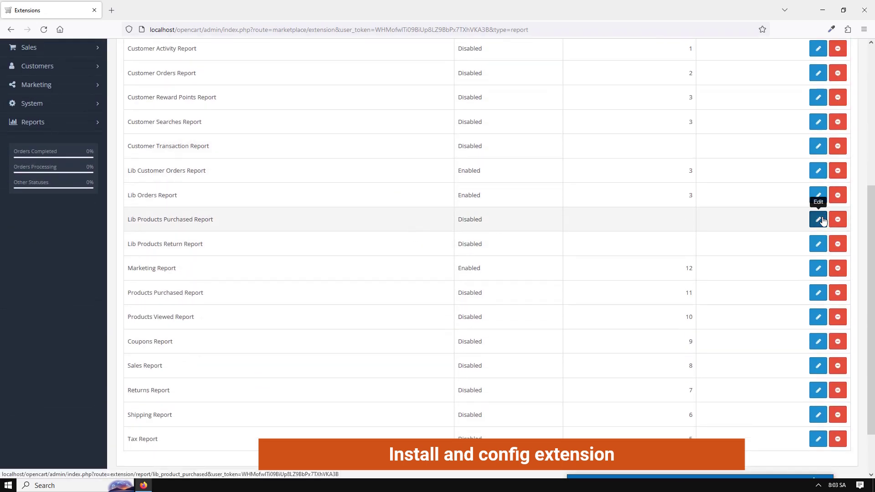
Enable Lib Products Purchased Report with sort order 3 and save it
left_click(818, 219)
left_click(324, 182)
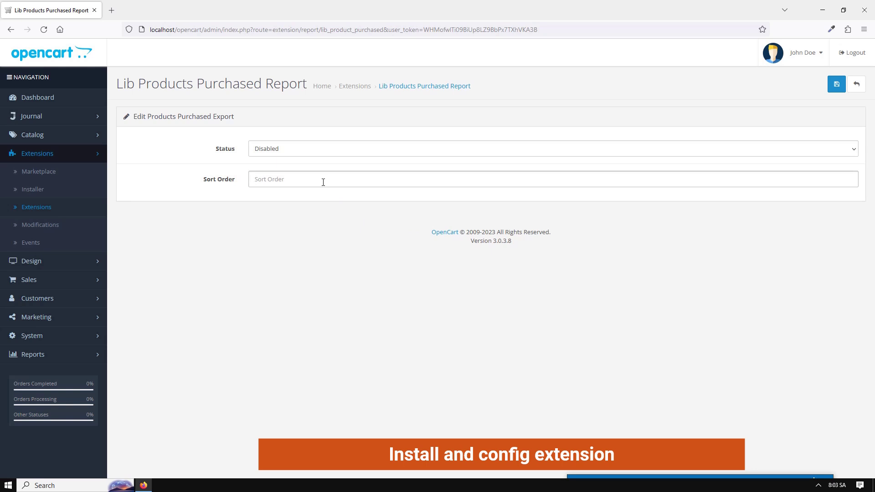
type("3")
left_click(313, 150)
left_click(305, 164)
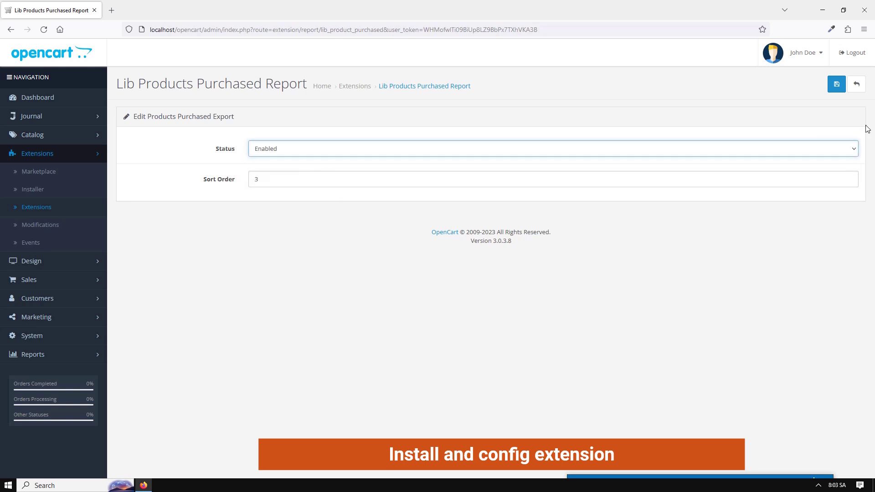
left_click(837, 87)
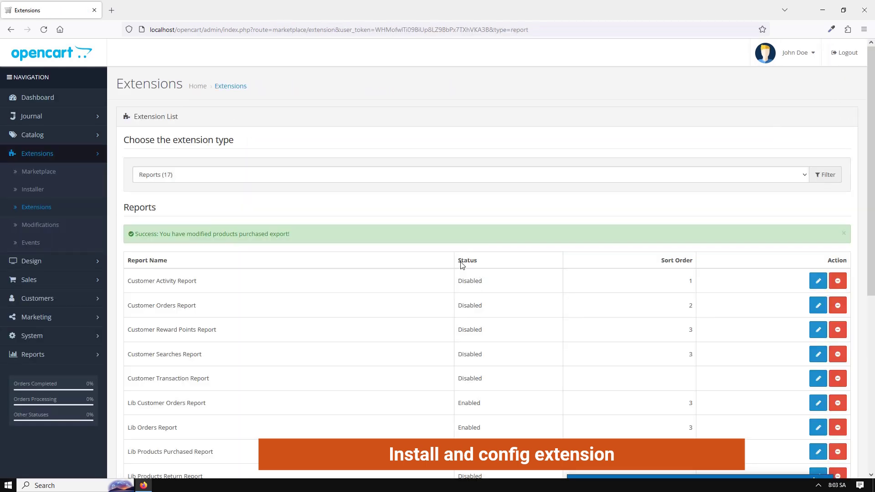
Enable Lib Products Return Report with sort order 3 and save it
scroll(461, 265, "down", 3)
scroll(462, 266, "down", 2)
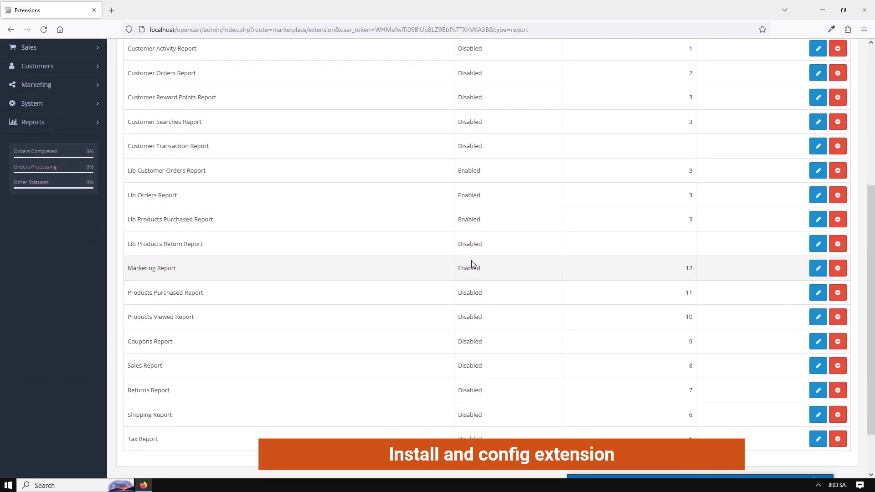
left_click(818, 244)
left_click(386, 154)
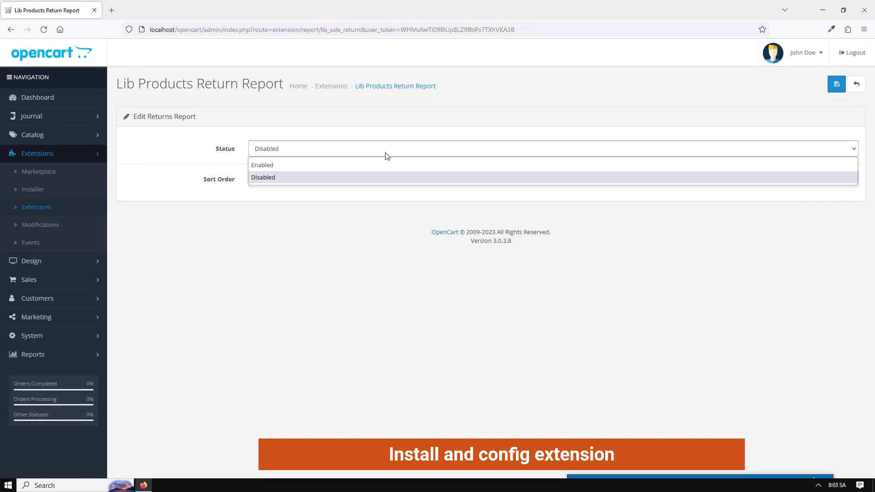
left_click(382, 165)
left_click(373, 178)
type("3")
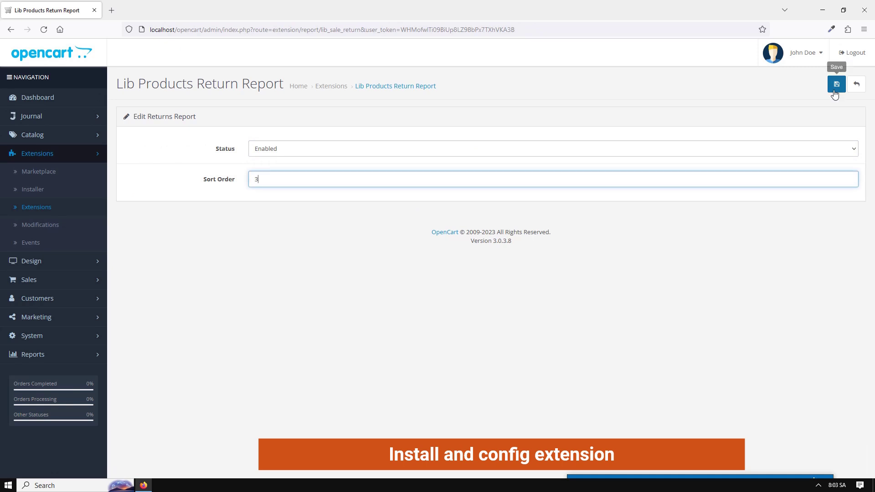
left_click(835, 87)
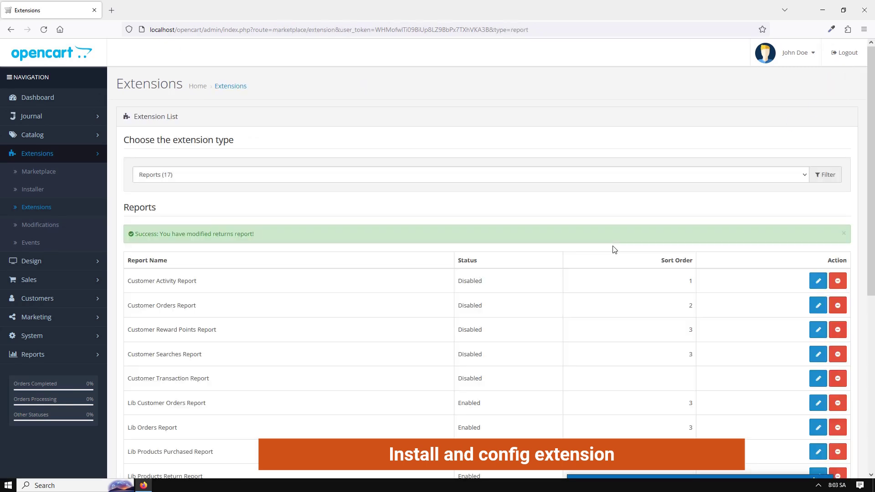
Open the Reports page showing the Lib Customer Orders Report
left_click(40, 158)
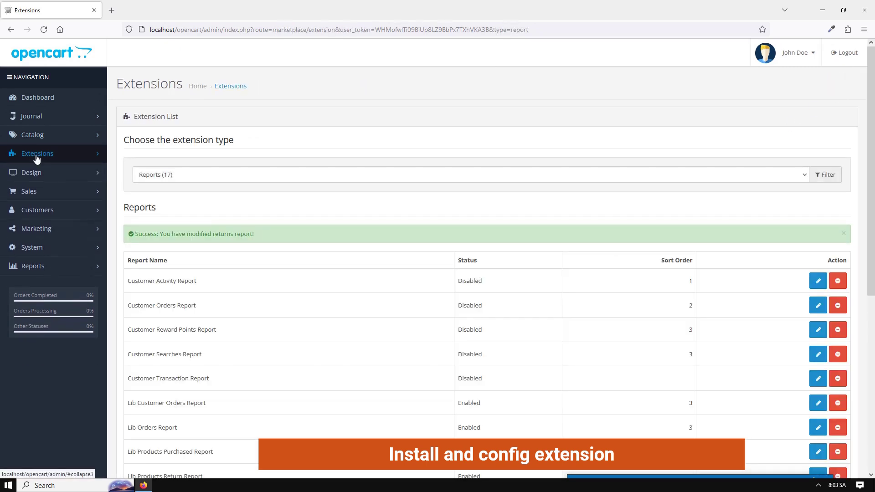
left_click(45, 270)
left_click(43, 284)
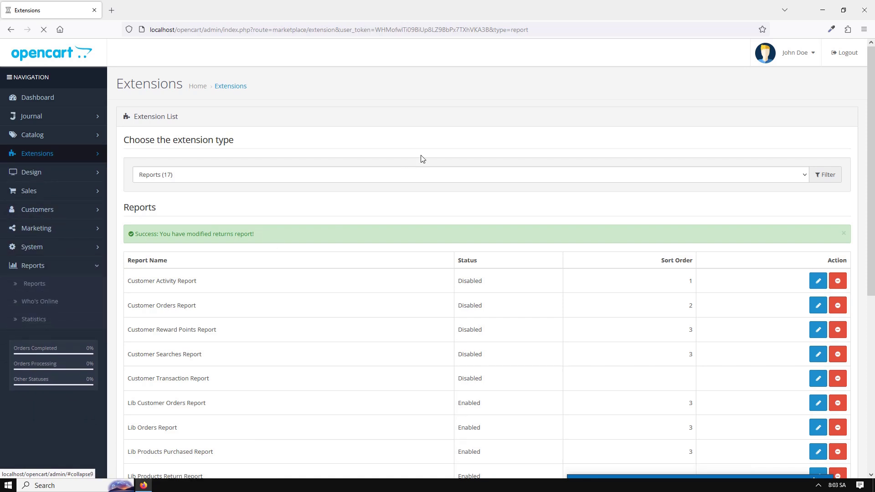
left_click(405, 152)
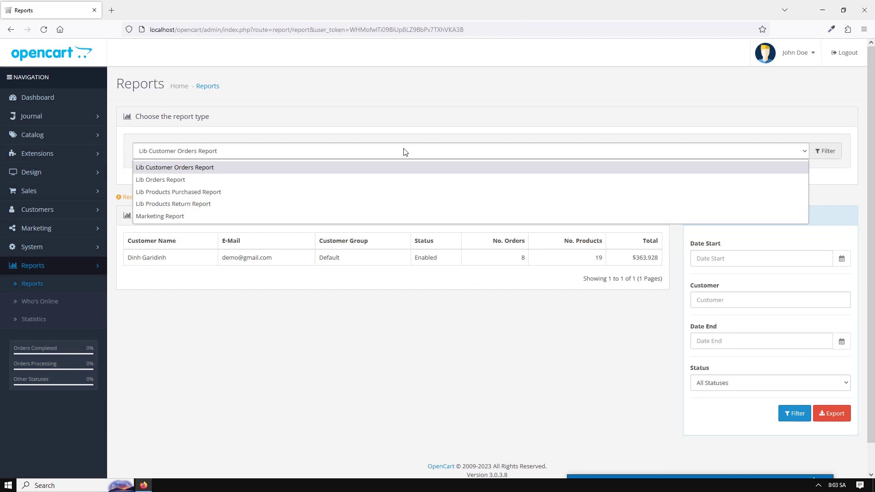
left_click(252, 168)
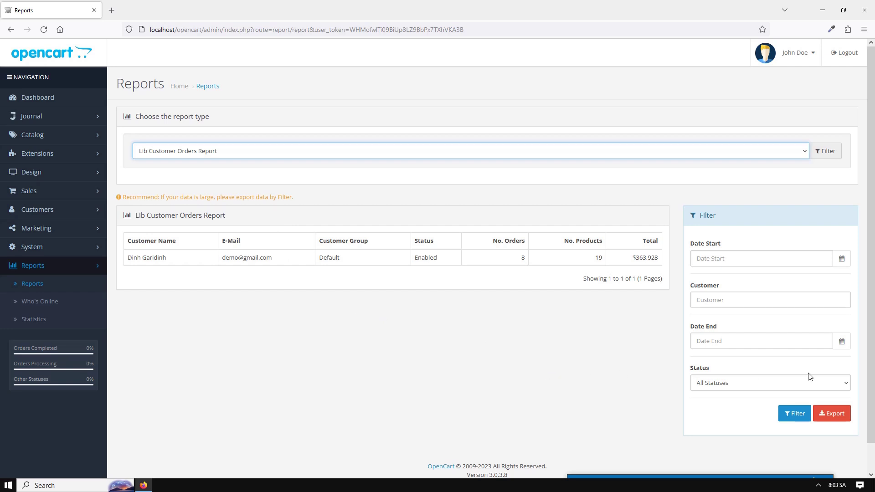
Filter the customer orders report to Complete order status
left_click(752, 385)
left_click(726, 246)
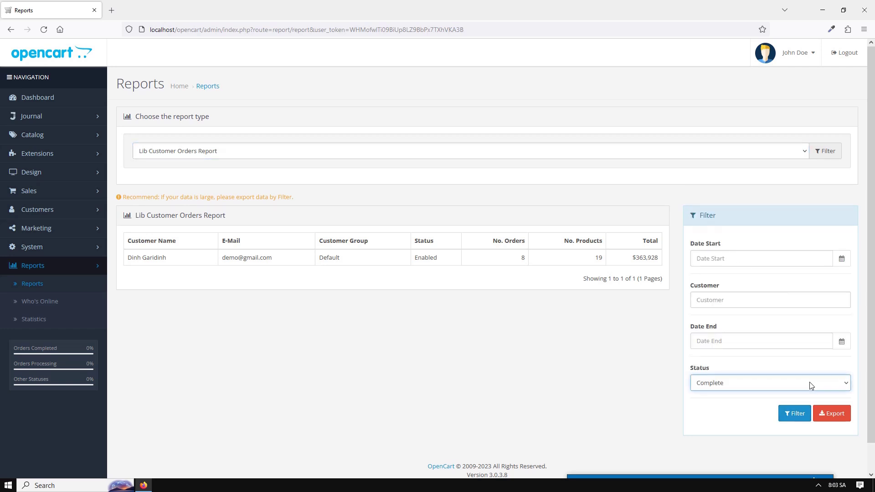
left_click(797, 414)
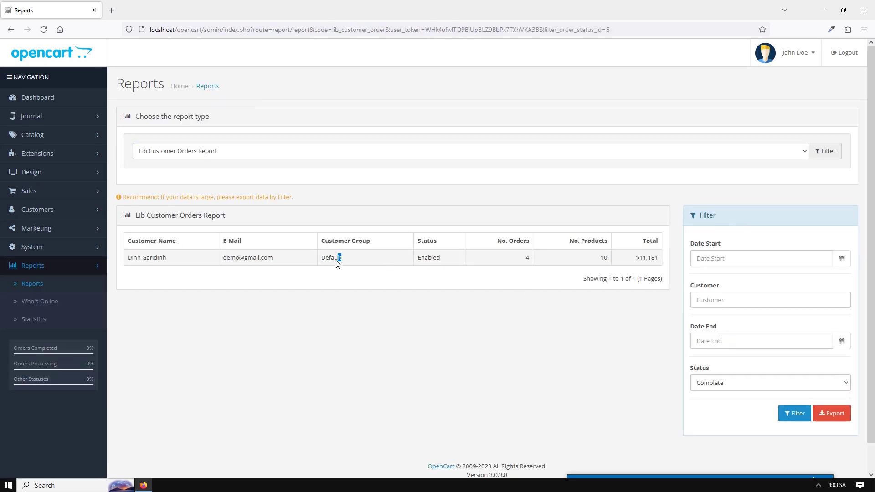
Export the Complete-filtered report to ReportCustomerOrder-1694999032.xlsx and load Lib Orders Report
left_click(835, 419)
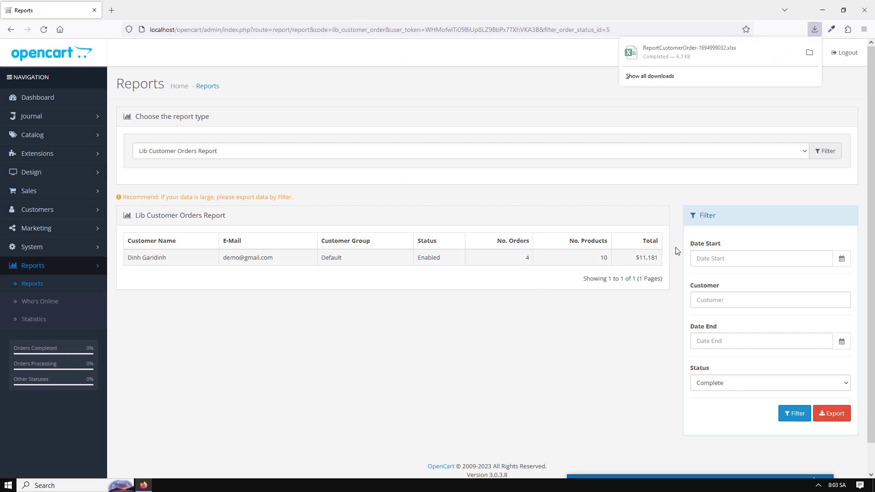
left_click(683, 49)
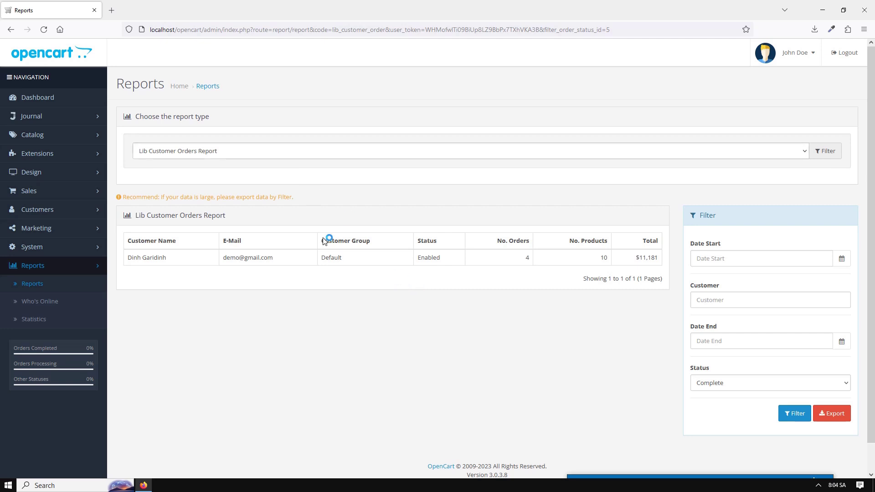
left_click(301, 155)
left_click(289, 178)
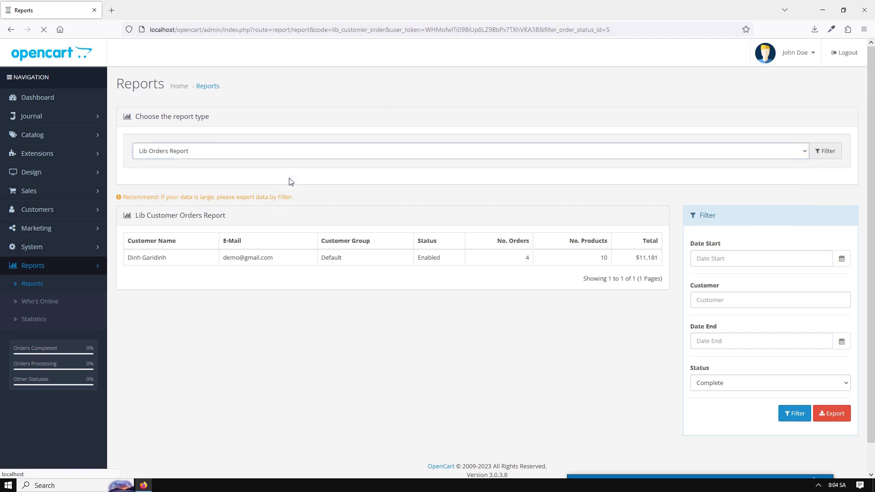
Review the exported customer orders header and data rows in Excel
scroll(299, 180, "down", 3)
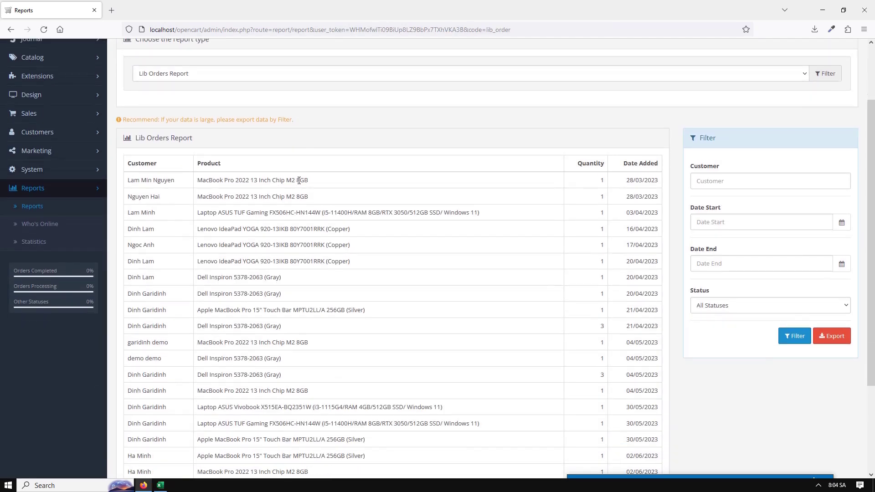
scroll(300, 182, "down", 3)
left_click(159, 486)
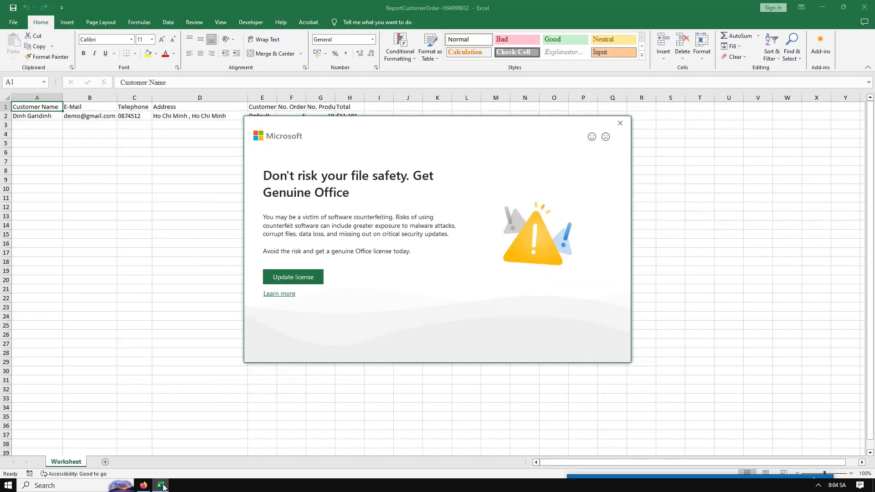
left_click(620, 125)
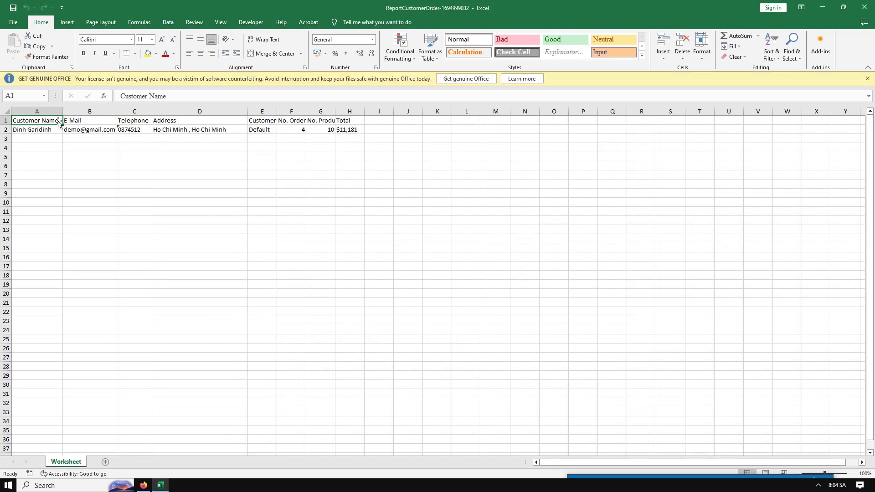
left_click_drag(58, 122, 357, 132)
left_click(350, 175)
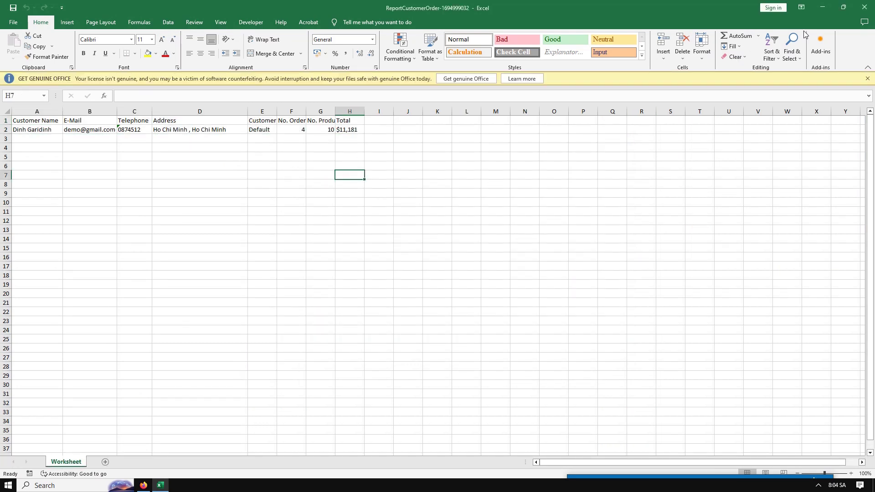
Close Excel and look over the unfiltered Lib Orders Report table
left_click(869, 5)
scroll(336, 197, "up", 2)
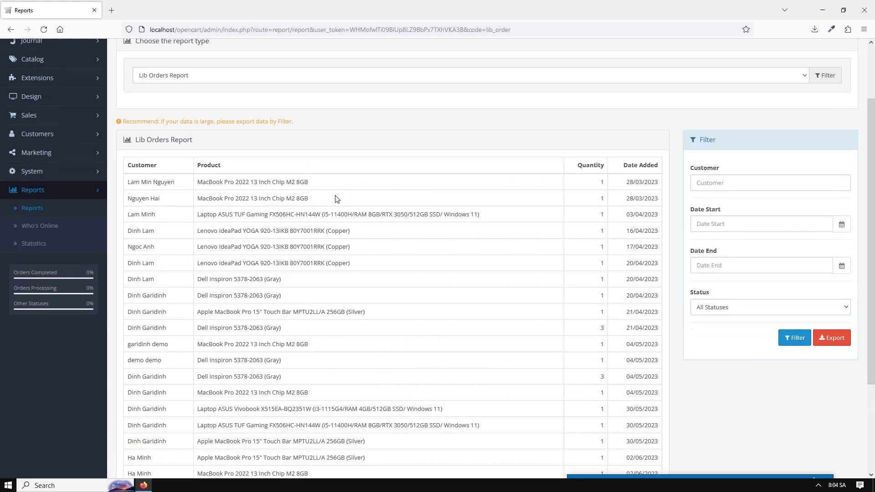
scroll(335, 197, "down", 2)
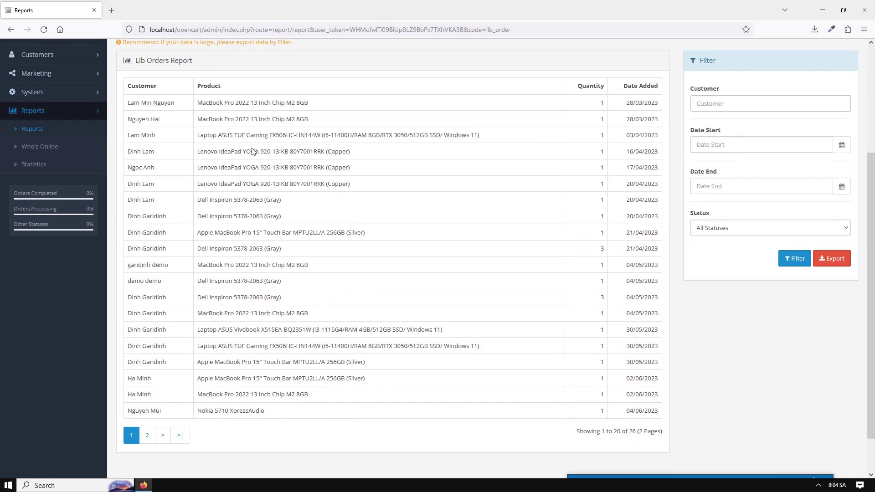
left_click_drag(171, 218, 129, 221)
left_click(343, 202)
Export the full report to ReportOrder-1694999065.xlsx, check its 26 rows, and close Excel
left_click(834, 259)
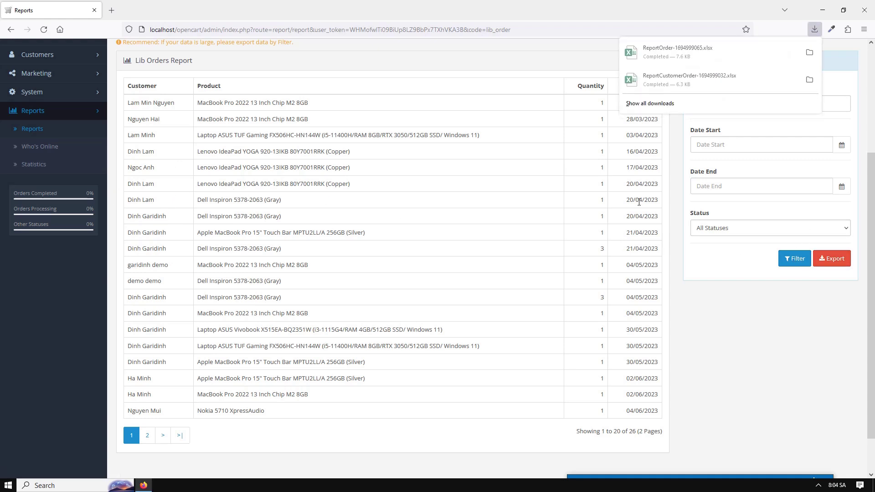
left_click(672, 51)
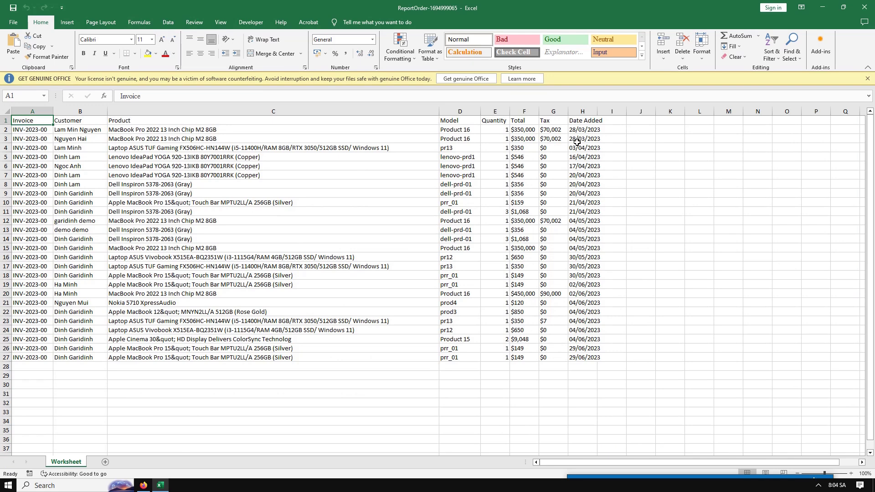
left_click(658, 147)
left_click_drag(33, 129, 588, 362)
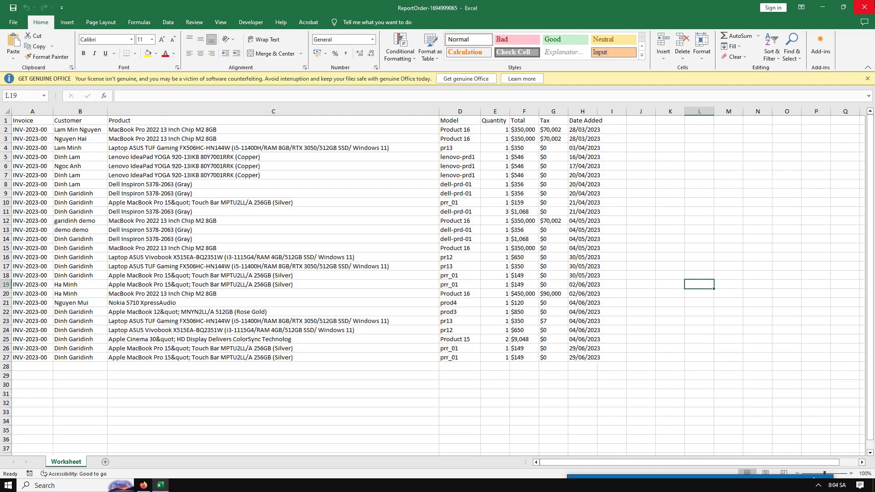
left_click(865, 7)
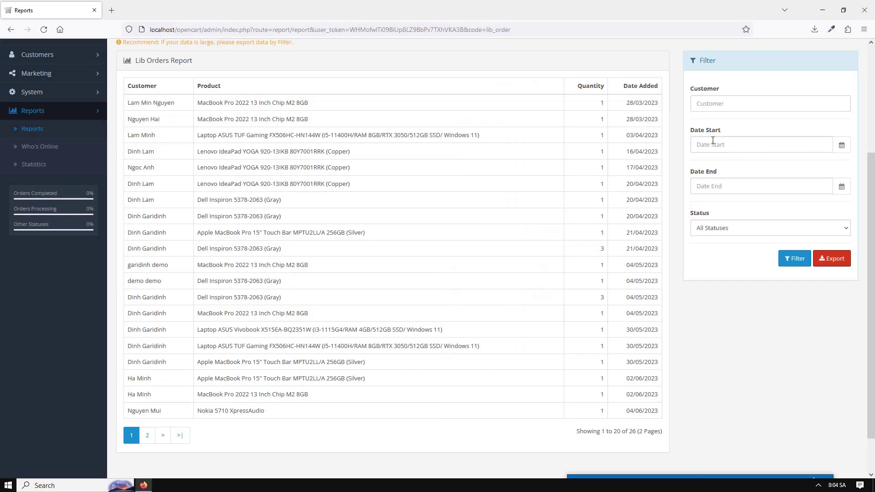
Filter Lib Orders Report by a customer's name to 14 orders and export ReportOrder-1694999085.xlsx
left_click(715, 104)
type("Dinh Garidinh")
left_click(795, 259)
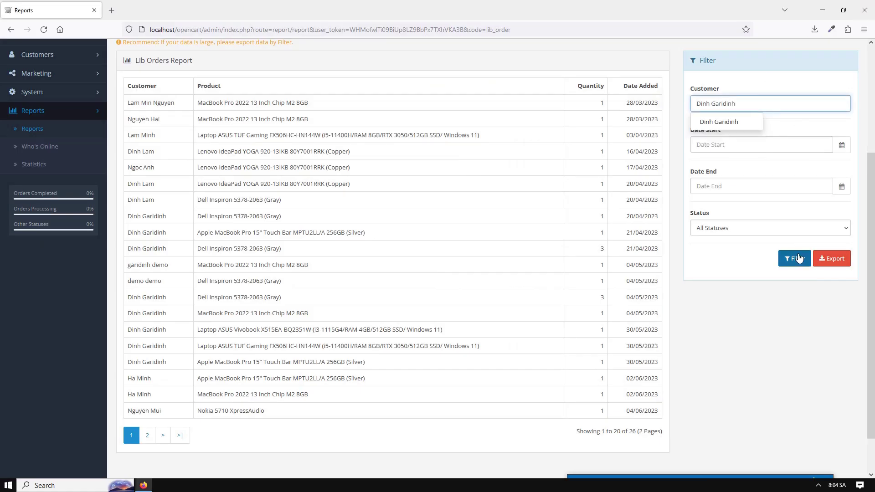
scroll(182, 228, "down", 2)
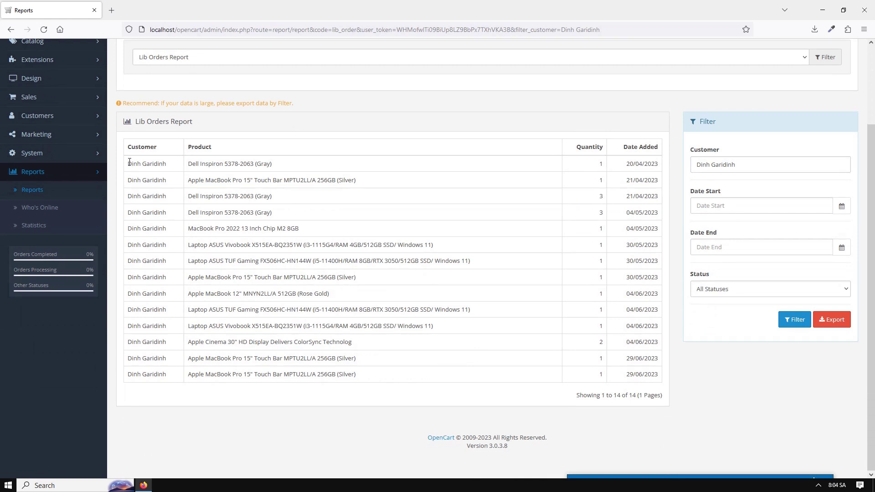
left_click_drag(130, 161, 673, 380)
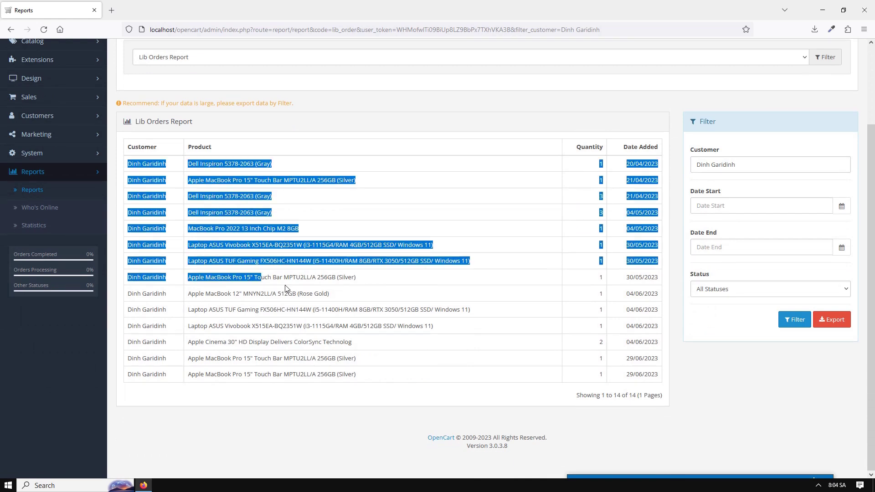
left_click(672, 380)
left_click(831, 320)
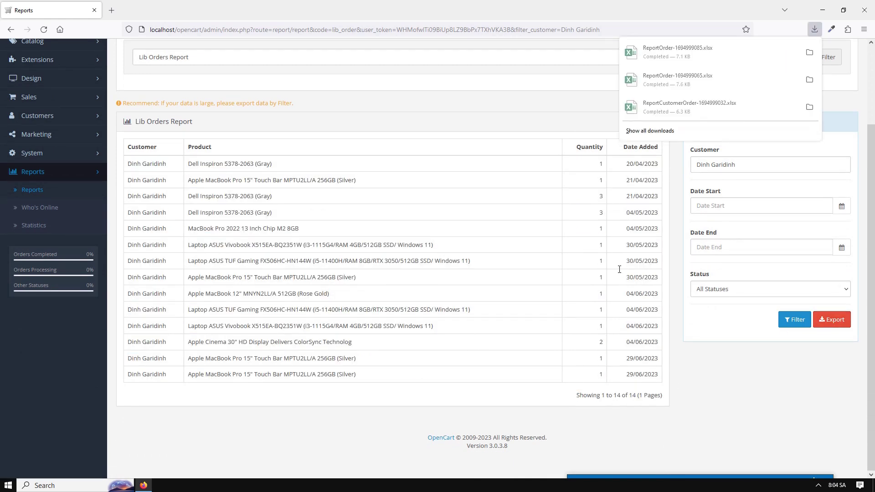
Open ReportOrder-1694999085.xlsx, widen column B to check the 14 rows, close without saving
left_click(679, 48)
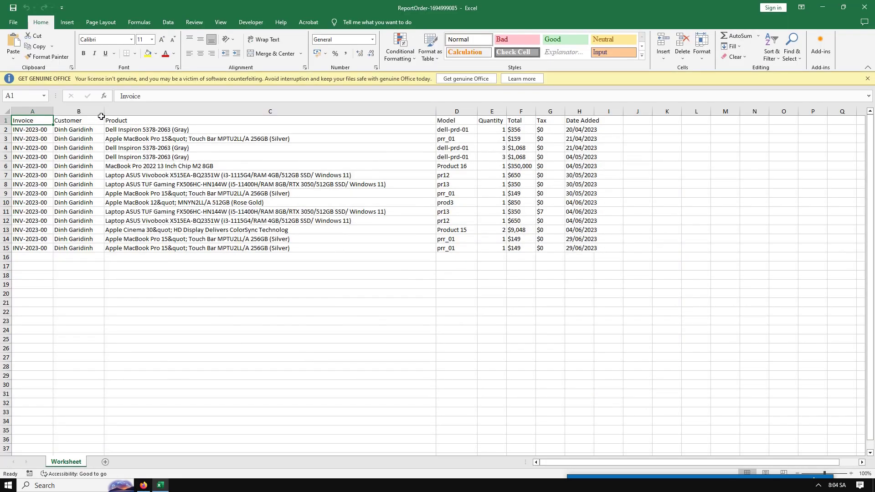
left_click_drag(117, 115, 90, 241)
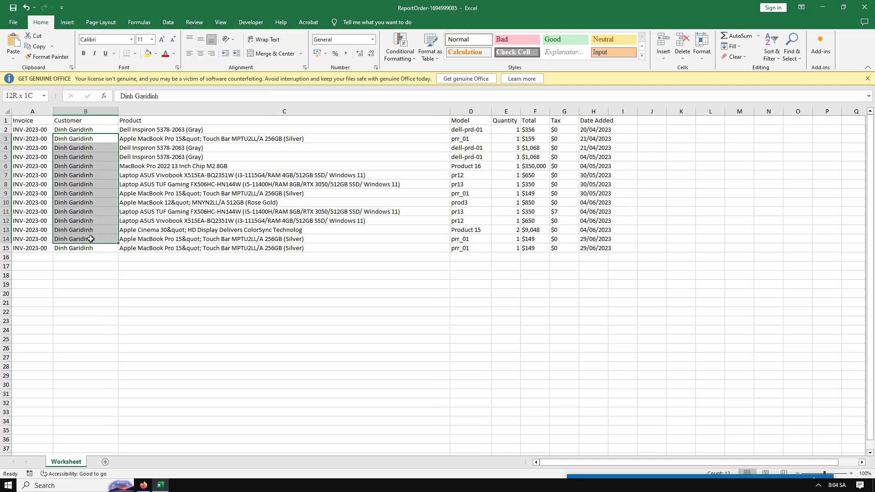
left_click(87, 276)
left_click(864, 7)
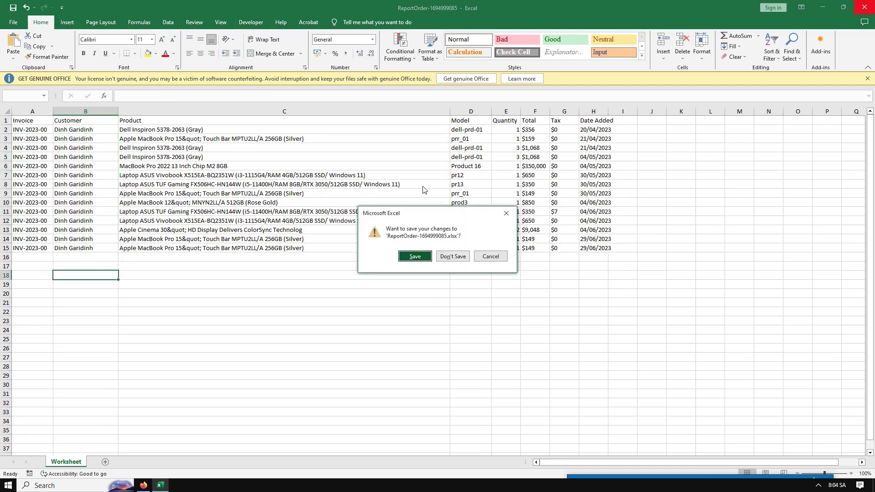
left_click(483, 255)
left_click_drag(88, 132, 91, 206)
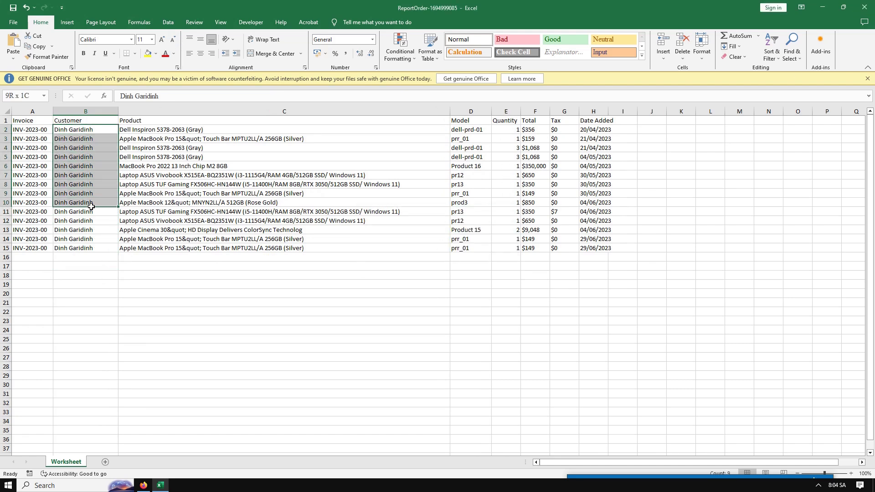
left_click(125, 214)
left_click(478, 173)
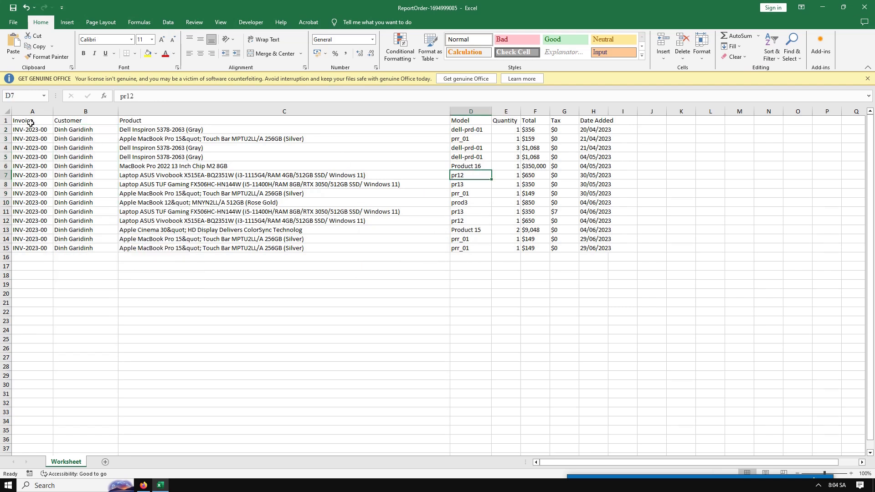
left_click(863, 7)
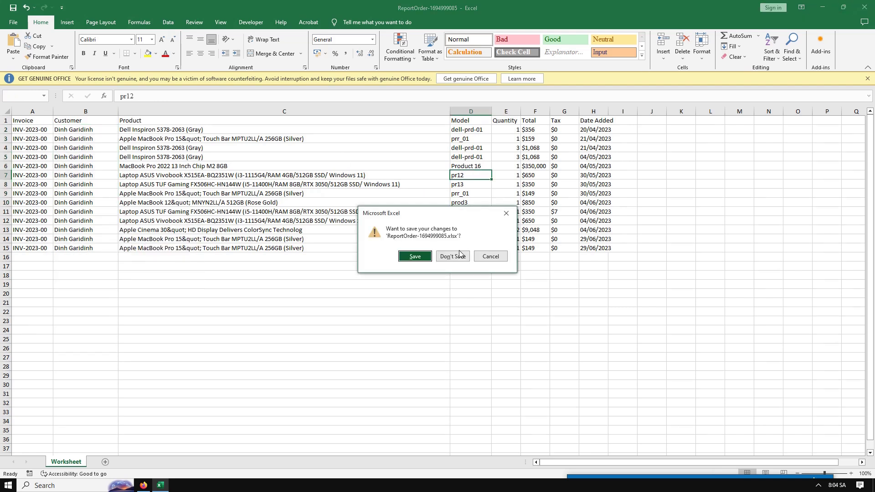
left_click(460, 256)
Clear the customer filter and filter orders from 2023-08-02 to 2023-09-18
triple_click(783, 169)
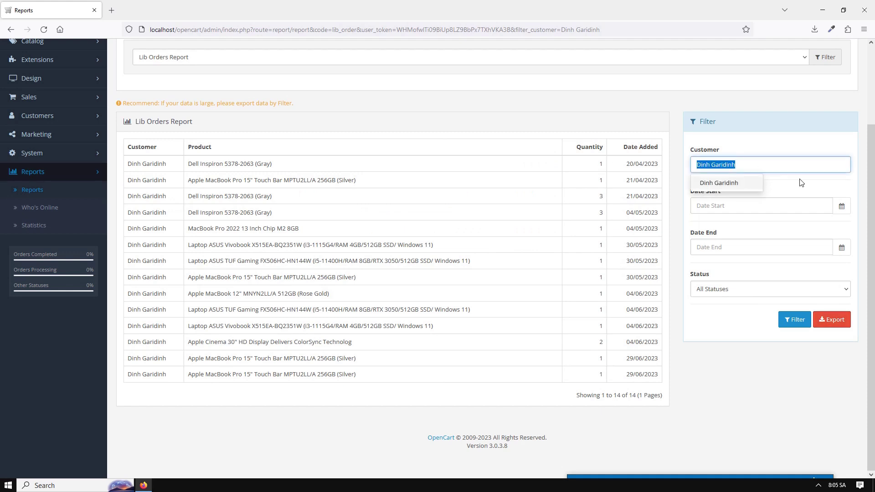
key("BackSpace")
left_click(841, 206)
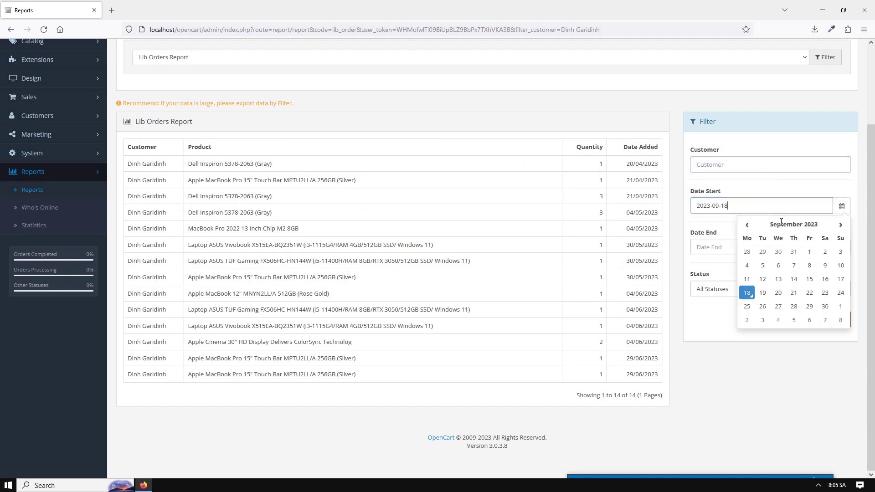
left_click(746, 224)
left_click(778, 252)
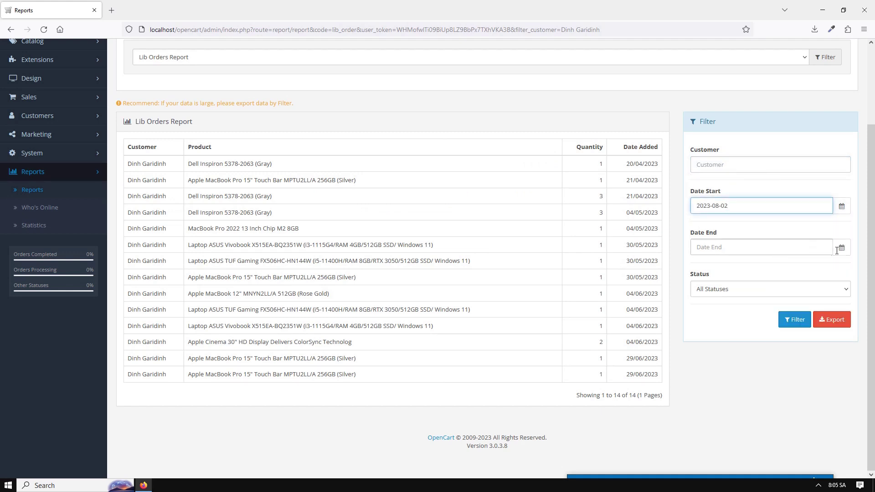
left_click(837, 249)
left_click(753, 338)
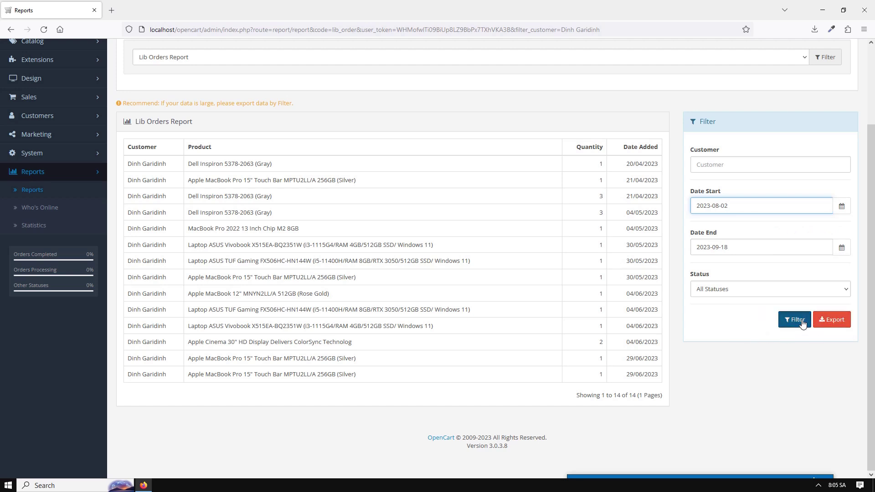
left_click(802, 322)
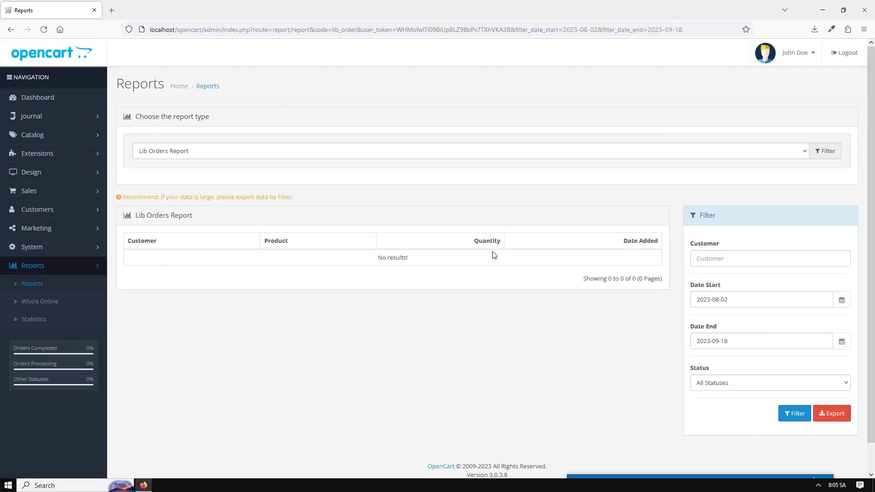
Move the start date to 2023-05-01 and refilter, giving 16 orders
left_click(842, 301)
left_click(750, 322)
left_click(750, 323)
left_click(749, 323)
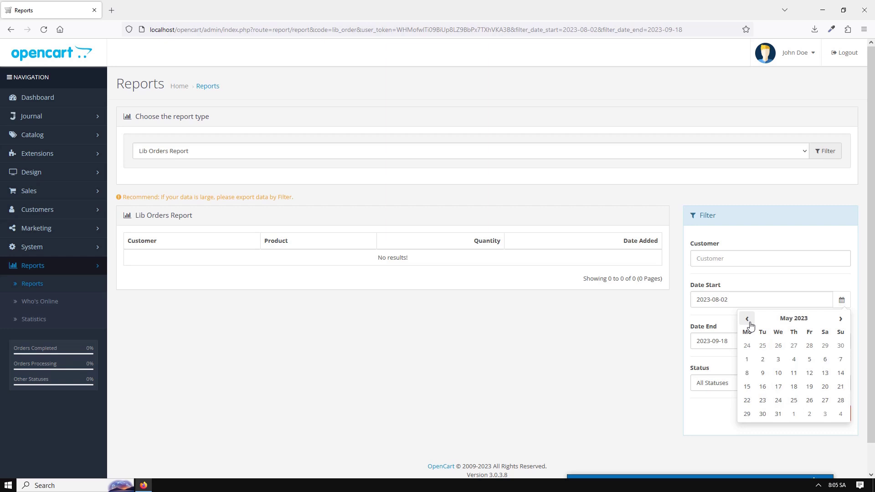
left_click(747, 345)
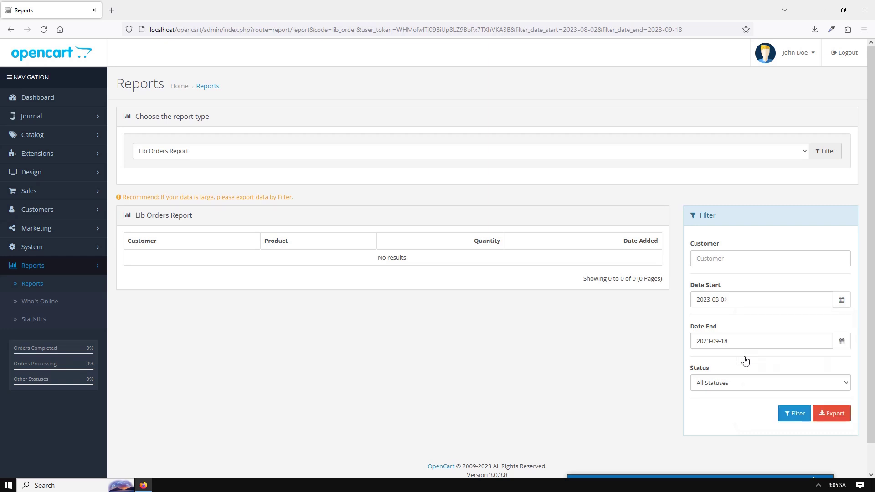
left_click(793, 415)
Export the date-filtered orders report as ReportOrder-1694999126.xlsx and open it
scroll(533, 257, "down", 3)
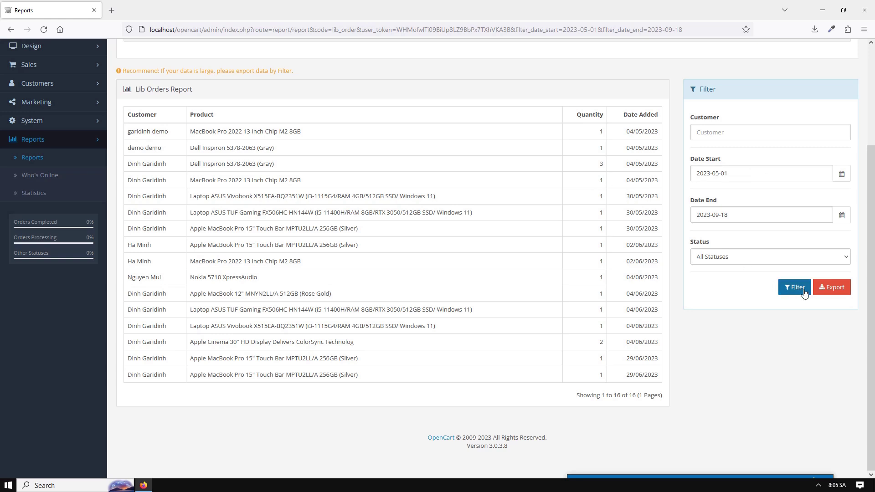
left_click(822, 289)
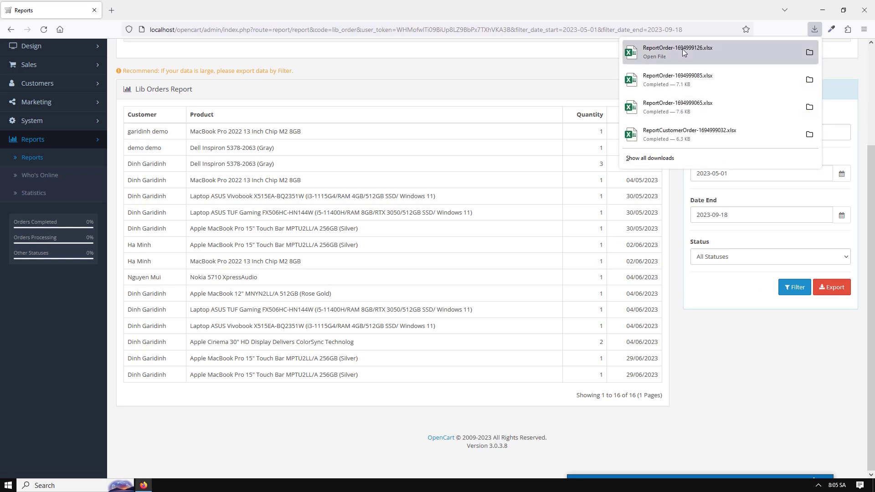
left_click(682, 48)
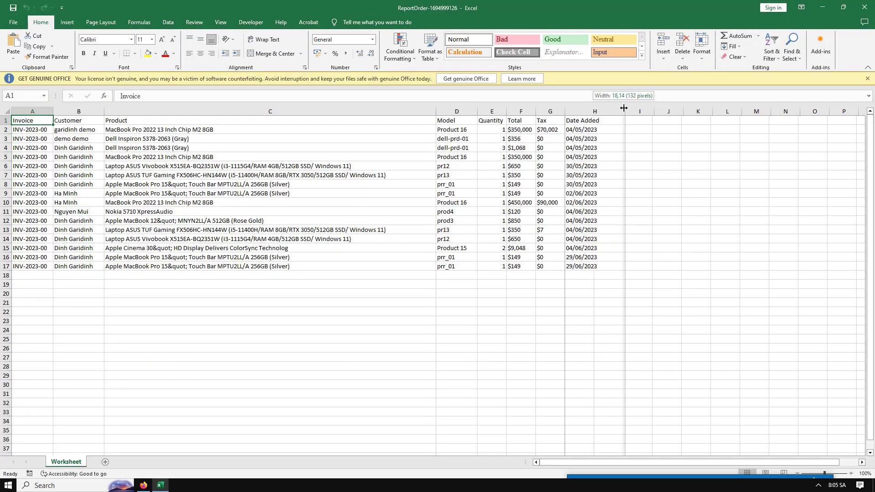
Widen column H to check the 16 order dates, then close without saving
left_click_drag(594, 107, 624, 107)
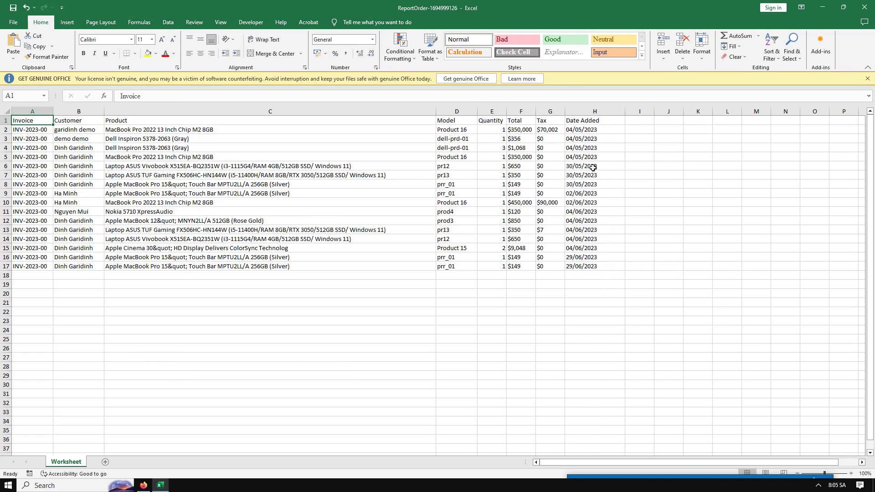
left_click_drag(582, 131, 586, 257)
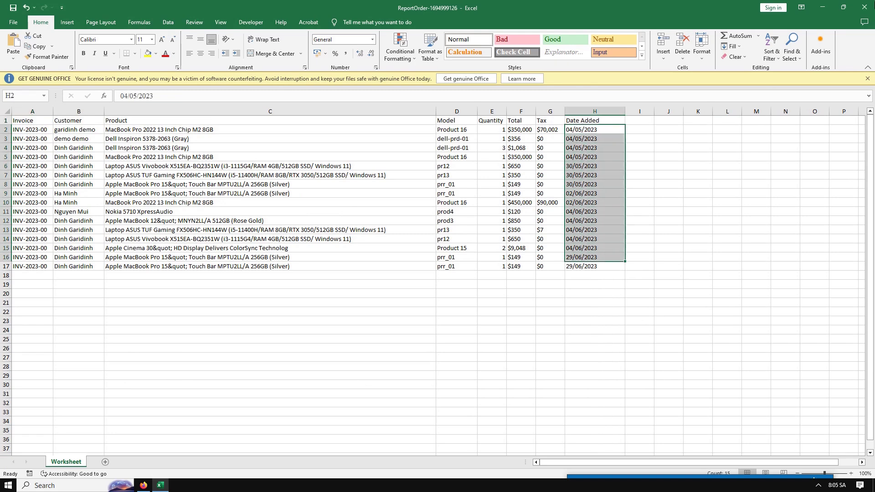
left_click(864, 7)
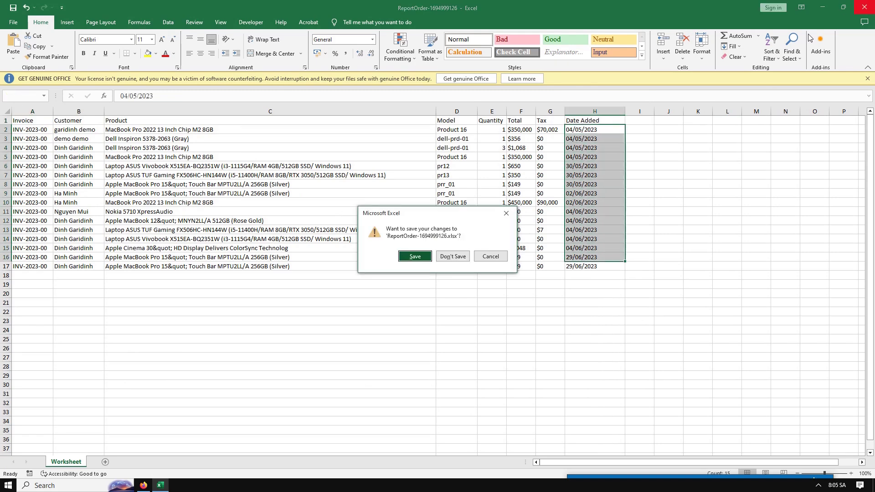
left_click(452, 256)
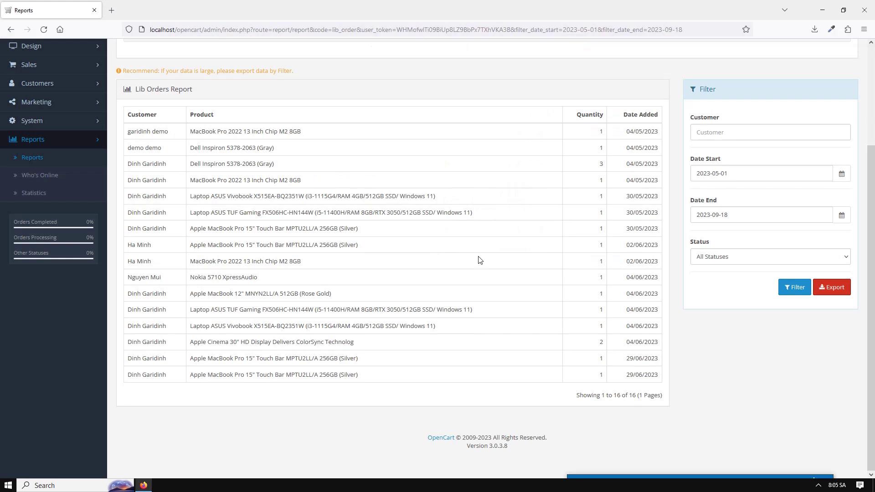
Filter the orders report to Canceled status (5 orders), export it as ReportOrder-1694999143.xlsx, and open it in Excel
left_click(727, 257)
left_click(717, 283)
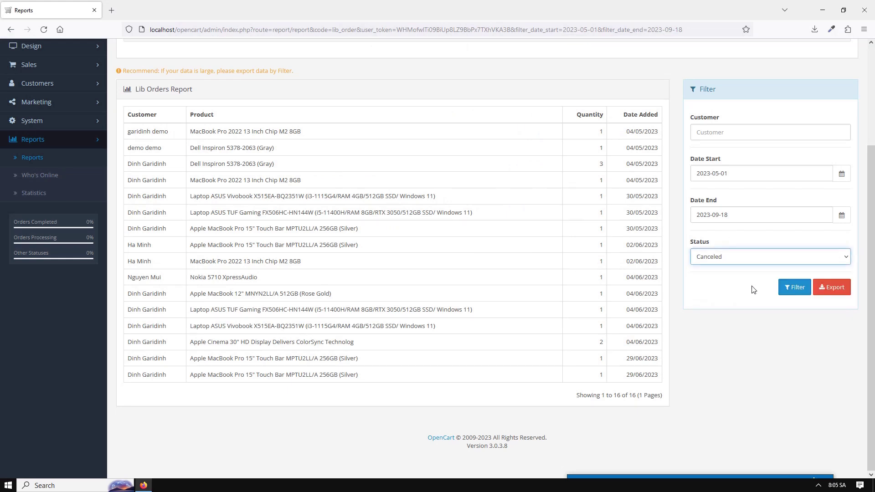
left_click(795, 287)
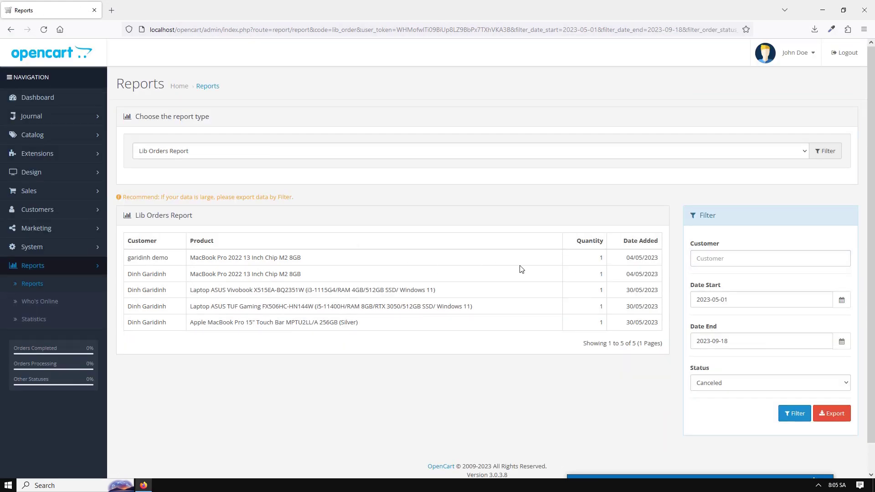
left_click(831, 414)
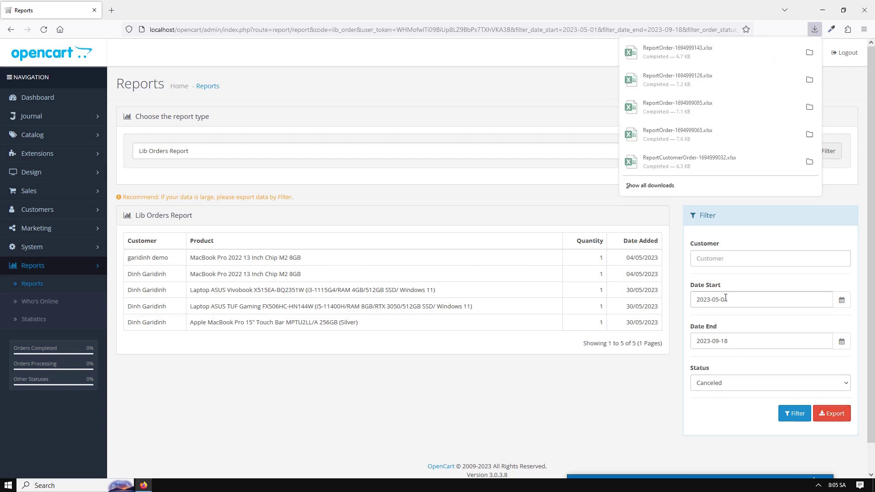
left_click(679, 52)
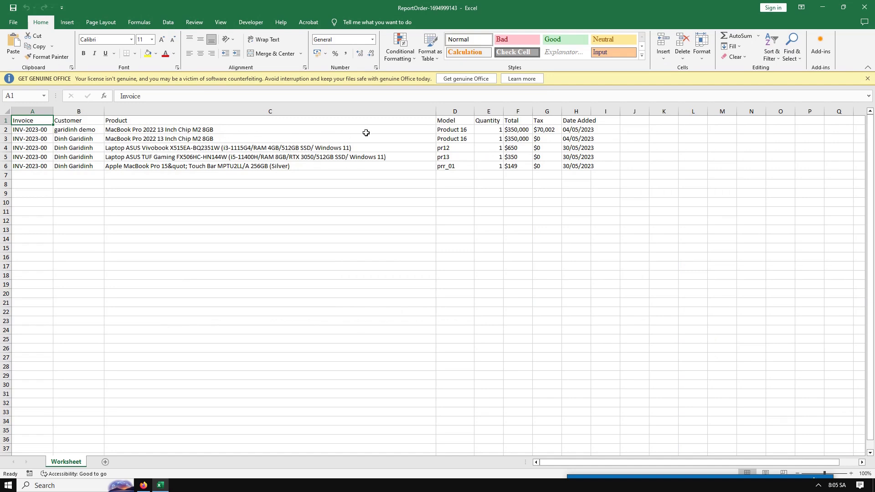
Close Excel and switch the report type to Lib Products Purchased Report
left_click(864, 7)
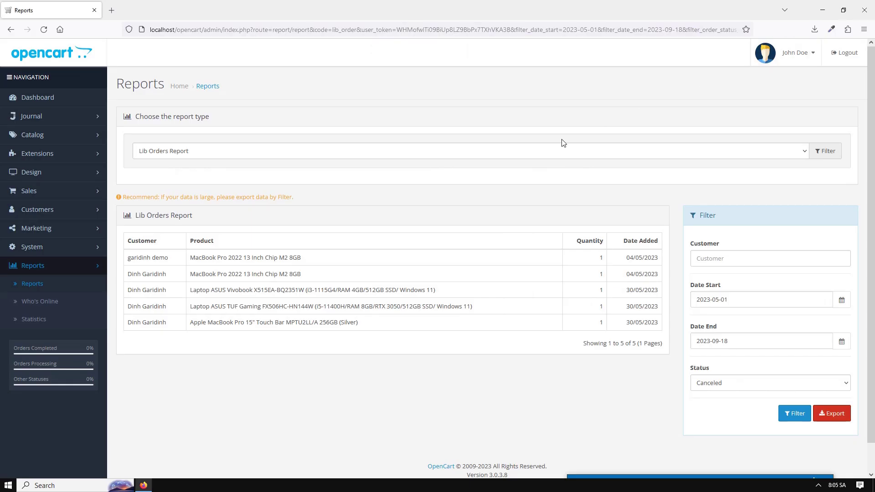
left_click(286, 154)
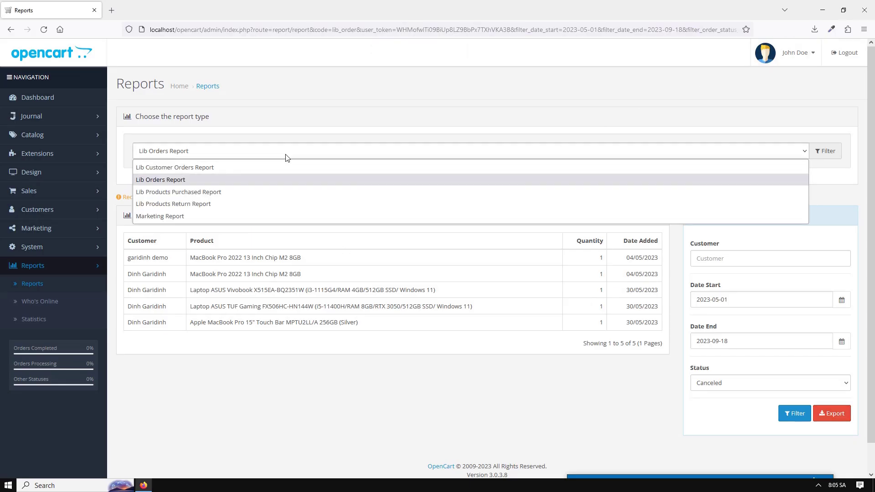
left_click(270, 191)
Filter to Complete status (8 products), export as ReportProductPurchased-1694999162.xlsx, and review it in Excel
scroll(270, 190, "down", 1)
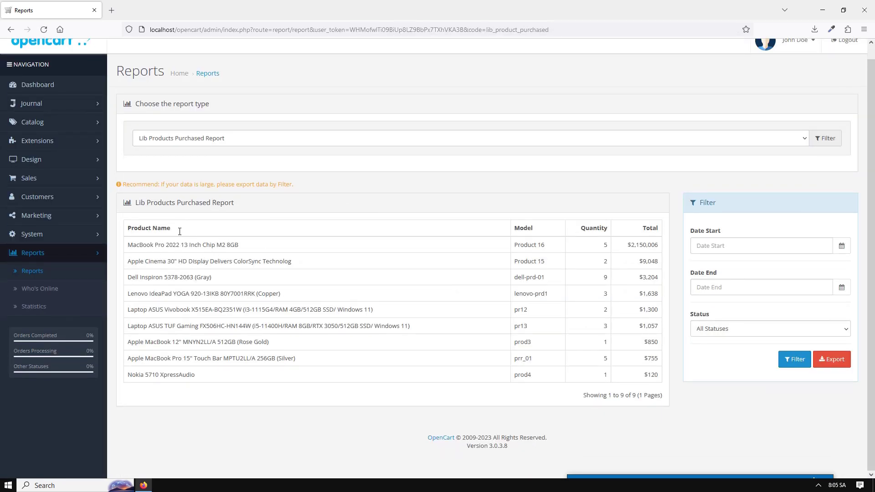
left_click(758, 331)
left_click(714, 190)
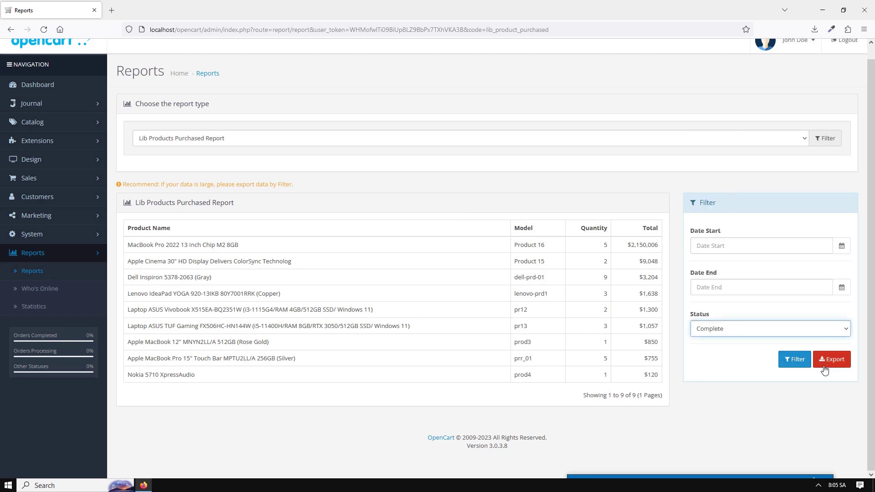
left_click(790, 360)
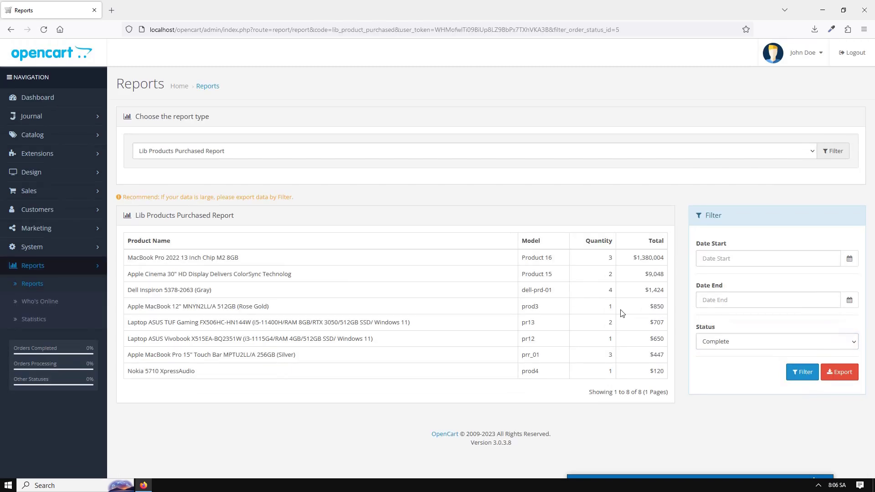
left_click(840, 374)
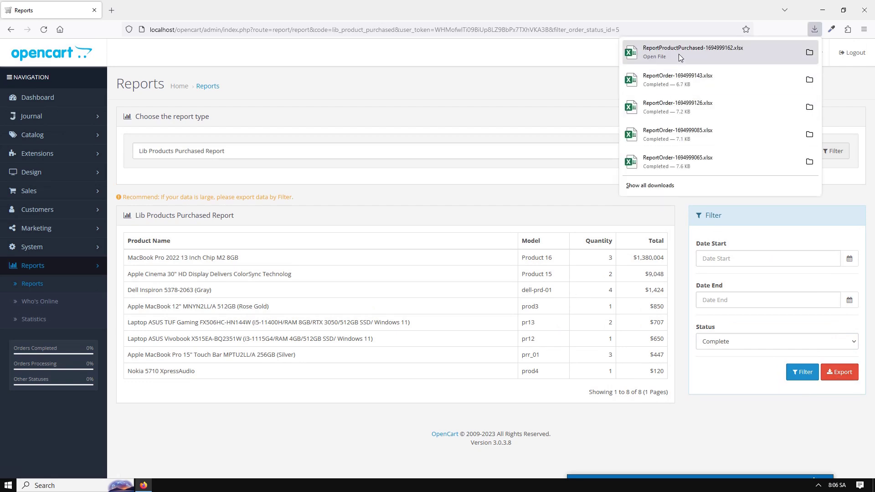
left_click(678, 52)
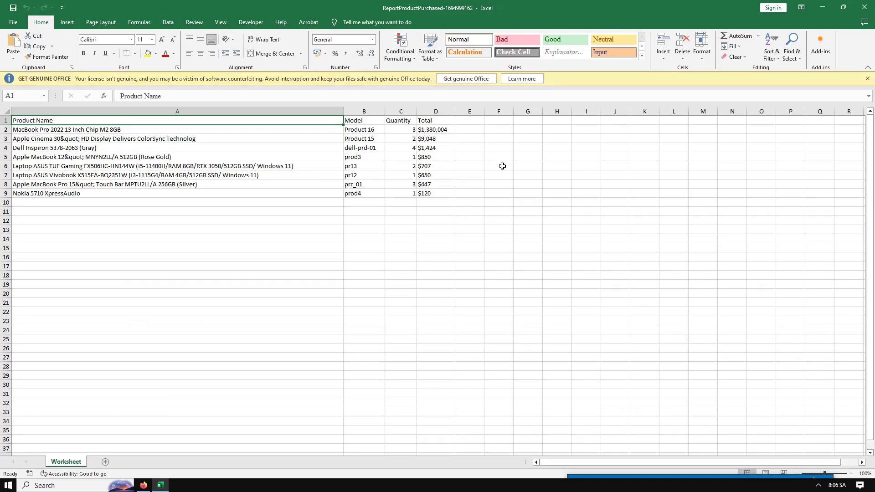
left_click(864, 7)
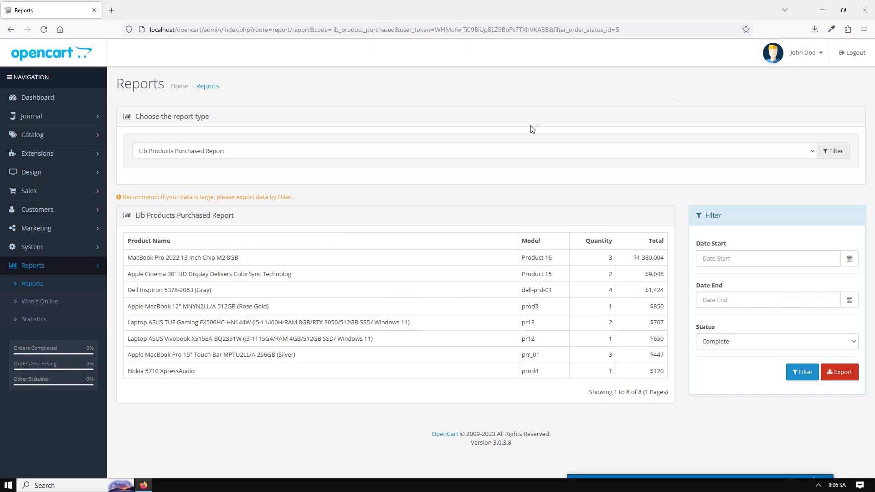
Reload the Lib Products Purchased Report via the Products Return Report, showing all 9 products
left_click(329, 152)
left_click(275, 206)
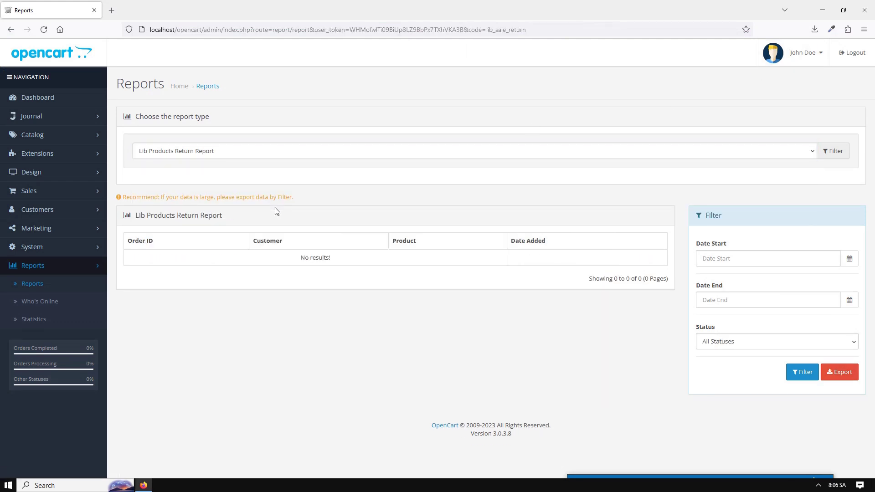
left_click(292, 155)
left_click(265, 190)
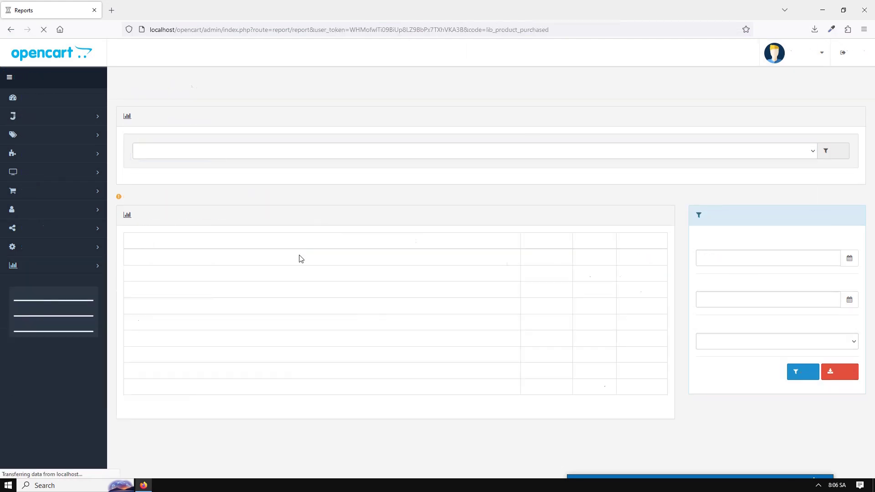
scroll(299, 288, "down", 1)
scroll(300, 287, "up", 1)
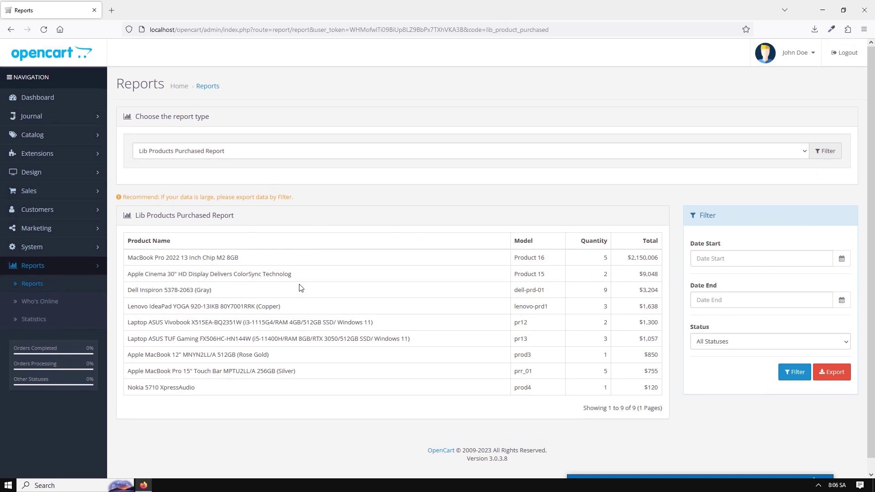
scroll(300, 288, "down", 1)
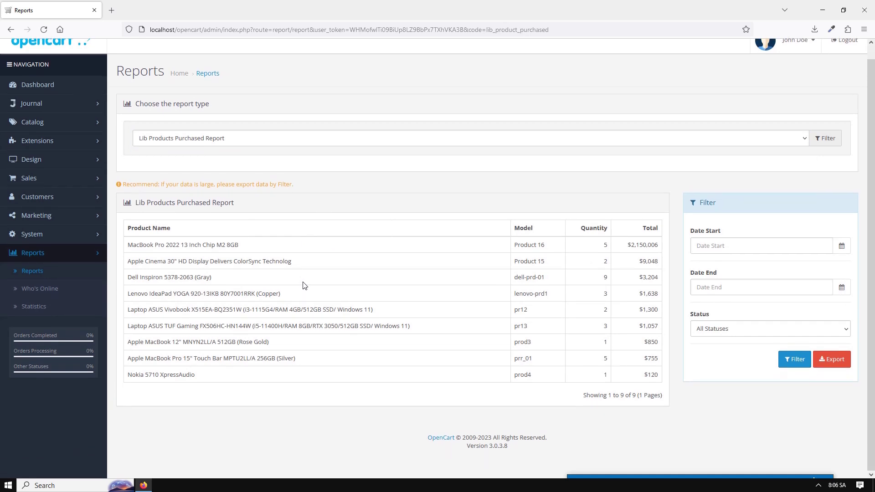